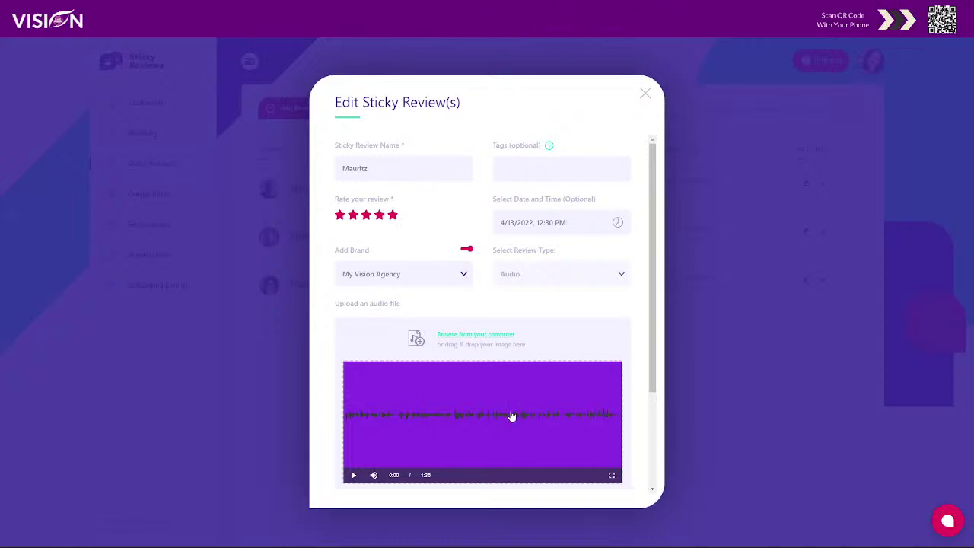
Step: Save the audio review with its current details, including the My Vision Agency brand
{"action": "scroll", "coordinate": [509, 413], "scroll_direction": "down", "scroll_amount": 2}
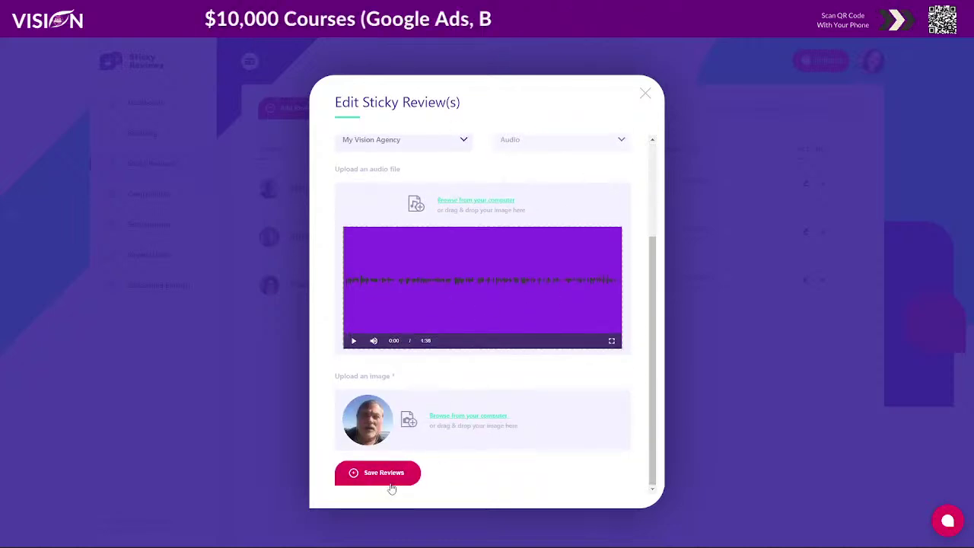
{"action": "left_click", "coordinate": [355, 472]}
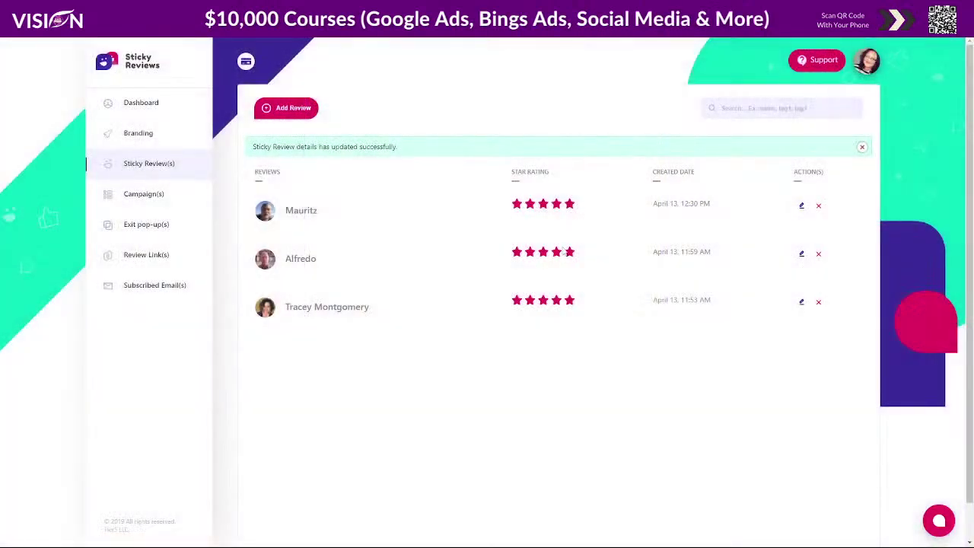
Step: Open the video review for editing, set its brand to My Vision Agency, and save the review
{"action": "left_click", "coordinate": [802, 255]}
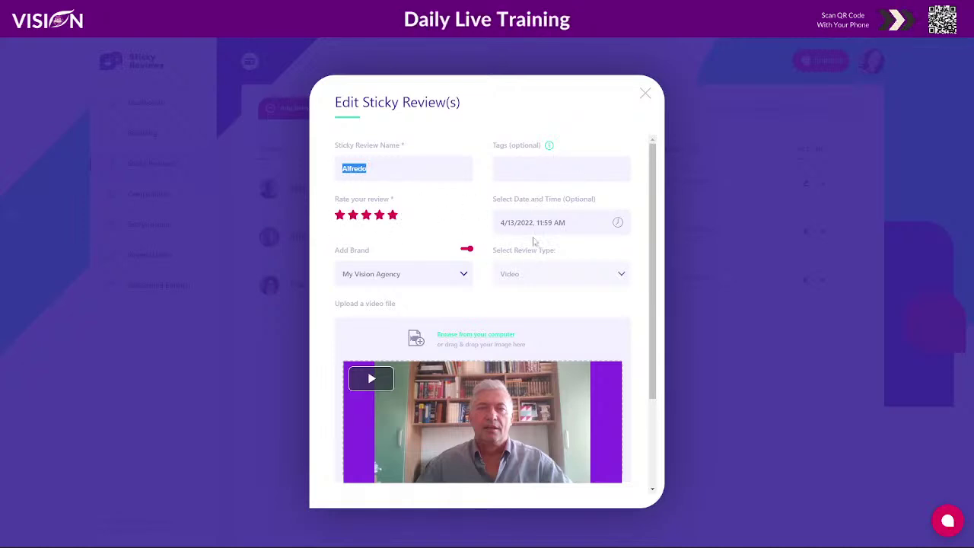
{"action": "scroll", "coordinate": [407, 170], "scroll_direction": "down", "scroll_amount": 2}
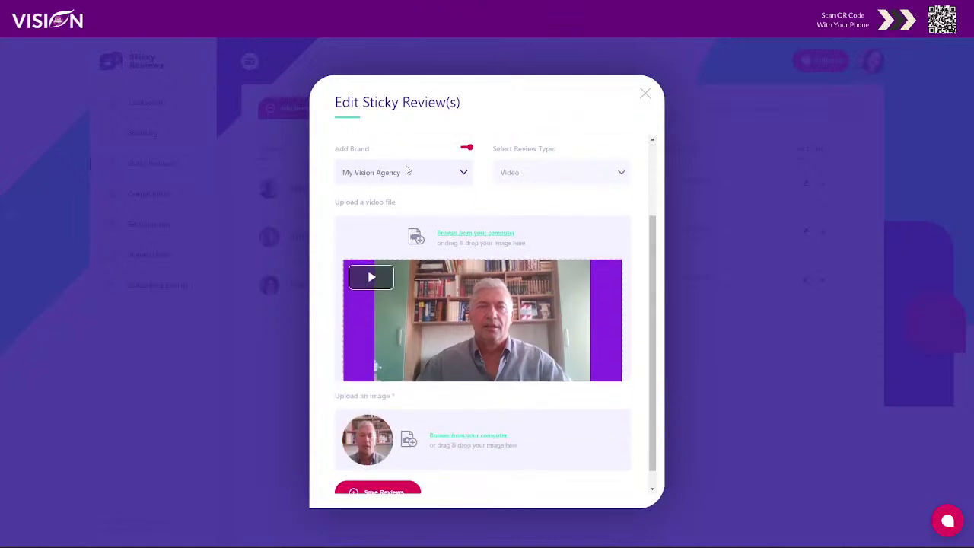
{"action": "left_click", "coordinate": [407, 172]}
{"action": "left_click", "coordinate": [370, 201]}
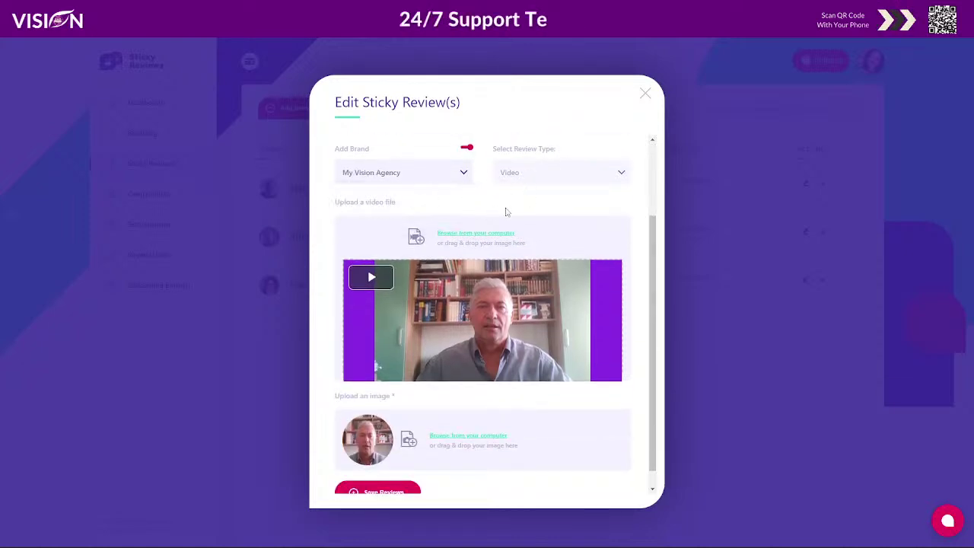
{"action": "scroll", "coordinate": [480, 204], "scroll_direction": "up", "scroll_amount": 1}
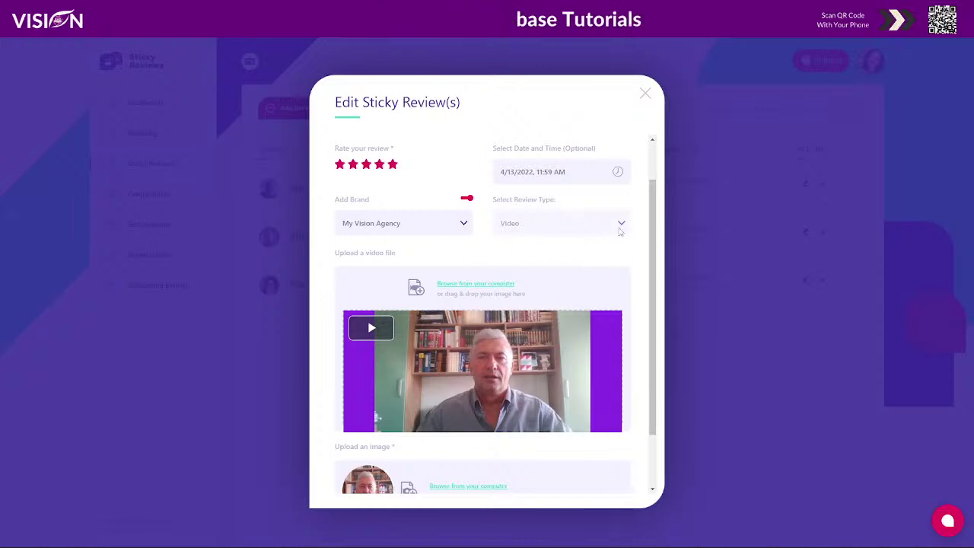
{"action": "scroll", "coordinate": [571, 251], "scroll_direction": "down", "scroll_amount": 1}
{"action": "scroll", "coordinate": [565, 256], "scroll_direction": "down", "scroll_amount": 2}
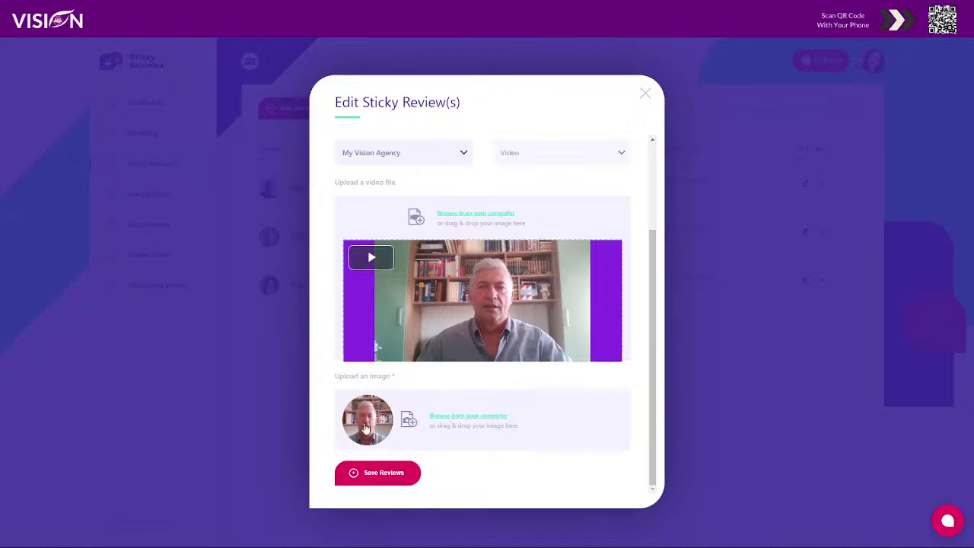
{"action": "left_click", "coordinate": [384, 475]}
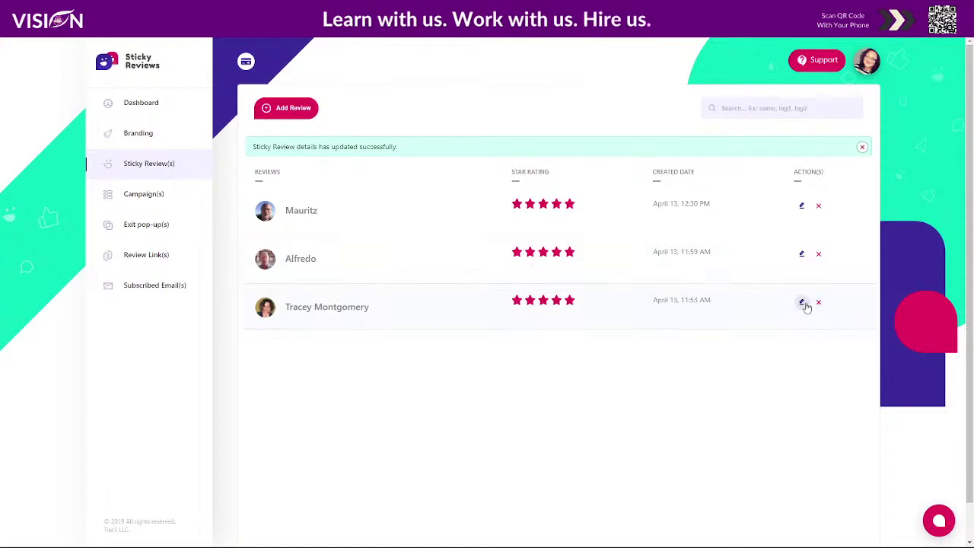
Step: Open the textual review for editing, check its name, star rating and description, and save it
{"action": "left_click", "coordinate": [801, 303]}
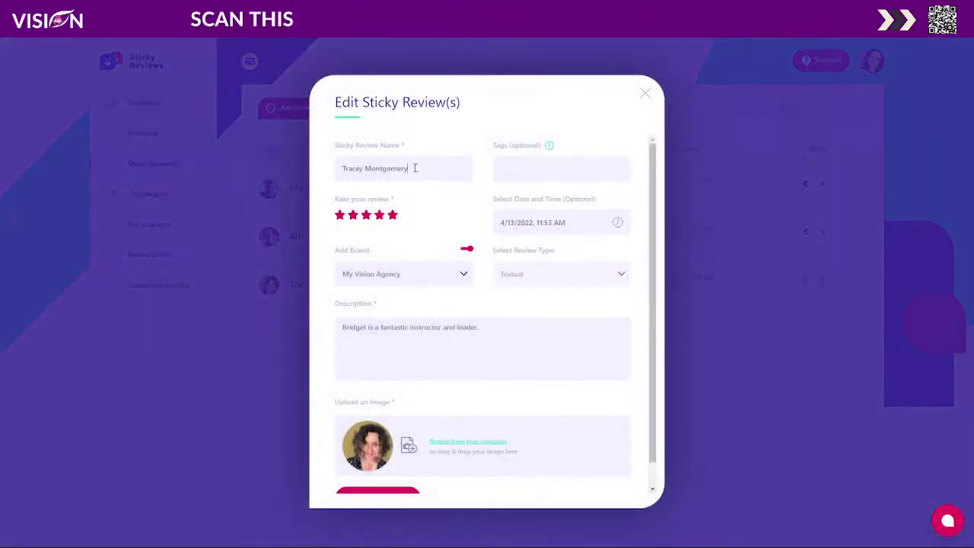
{"action": "left_click_drag", "start_coordinate": [415, 168], "coordinate": [322, 165]}
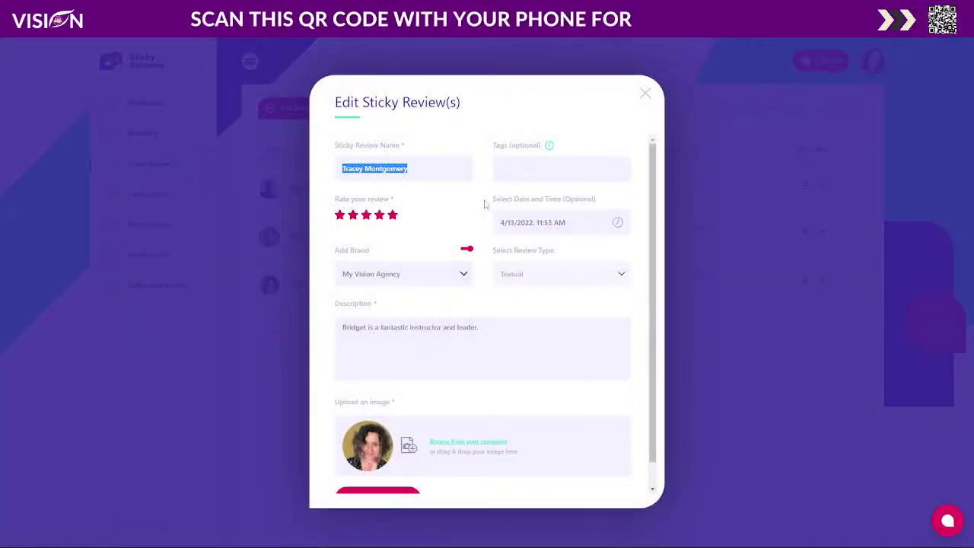
{"action": "left_click", "coordinate": [371, 217]}
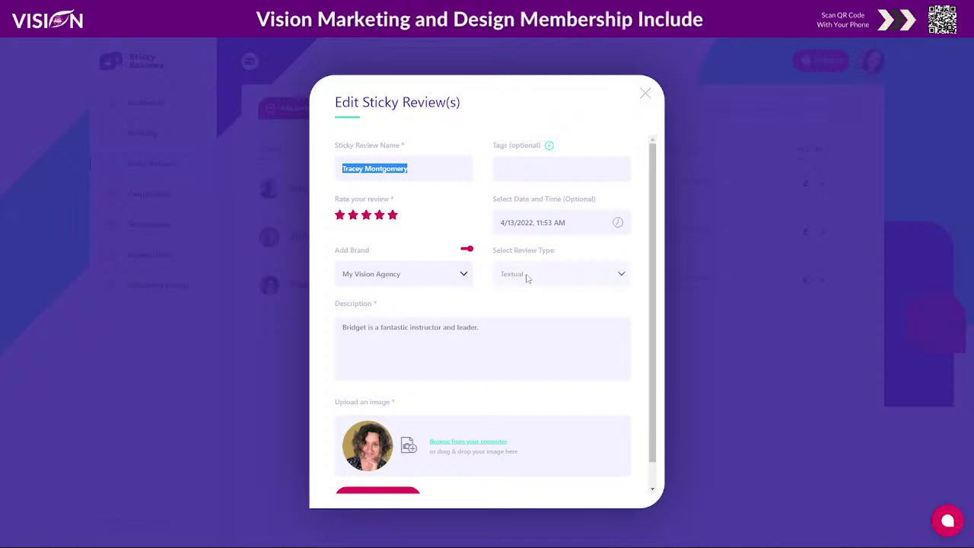
{"action": "left_click", "coordinate": [490, 329]}
{"action": "left_click_drag", "start_coordinate": [480, 327], "coordinate": [338, 326]}
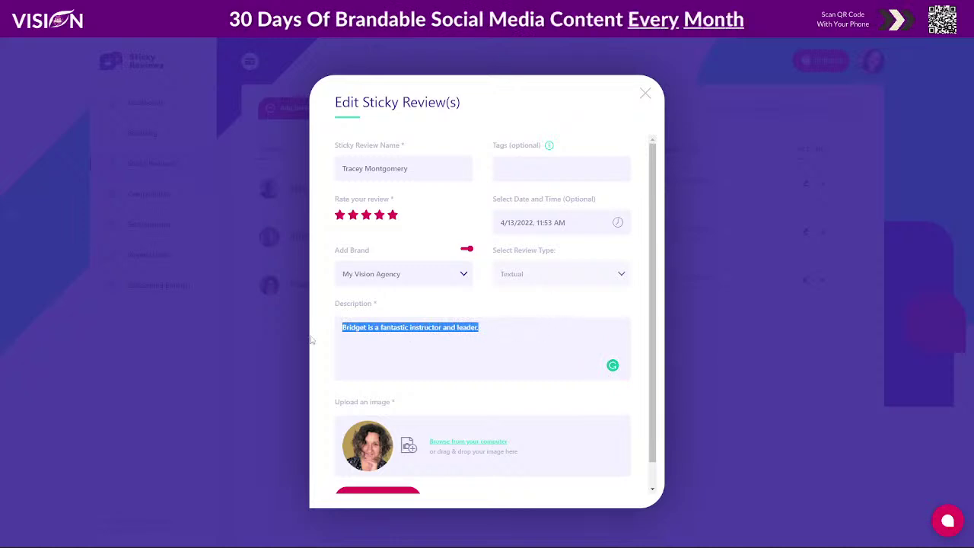
{"action": "left_click", "coordinate": [420, 347]}
{"action": "scroll", "coordinate": [403, 530], "scroll_direction": "down", "scroll_amount": 1}
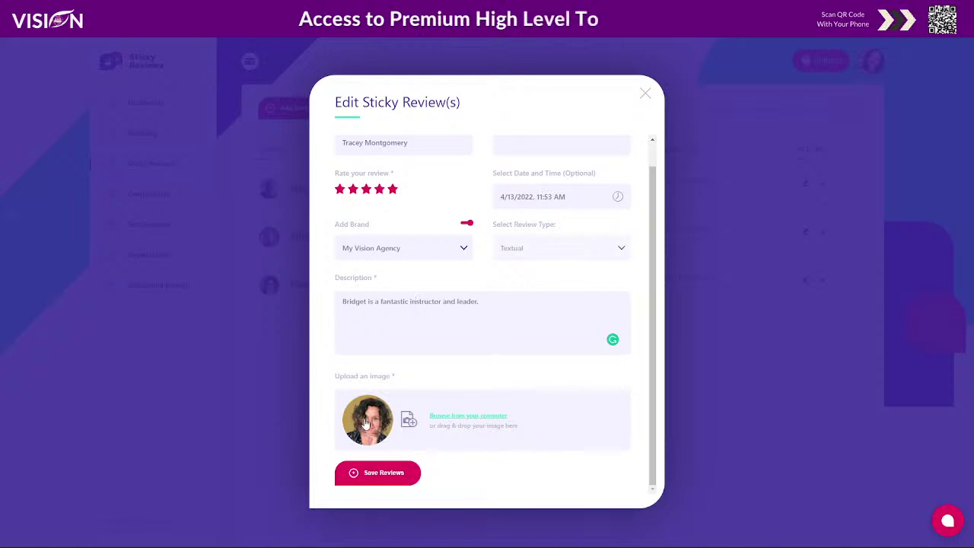
{"action": "left_click", "coordinate": [369, 476]}
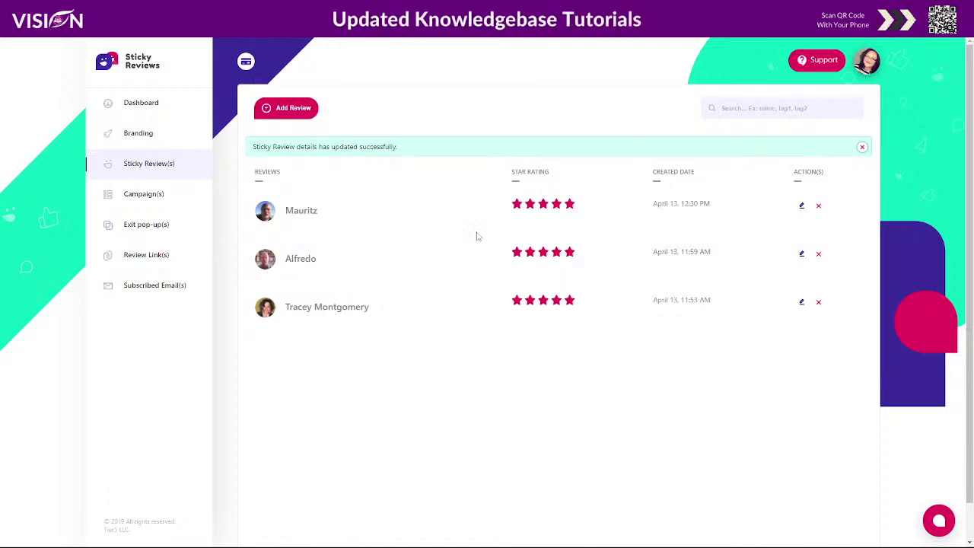
Step: Open the Training campaign for editing and check its campaign name and domain name
{"action": "left_click", "coordinate": [166, 199]}
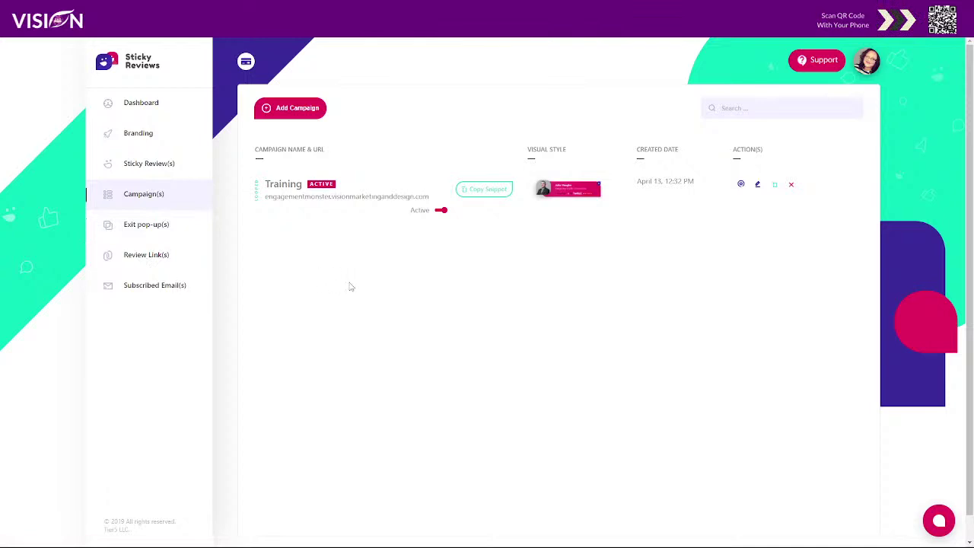
{"action": "left_click", "coordinate": [757, 185]}
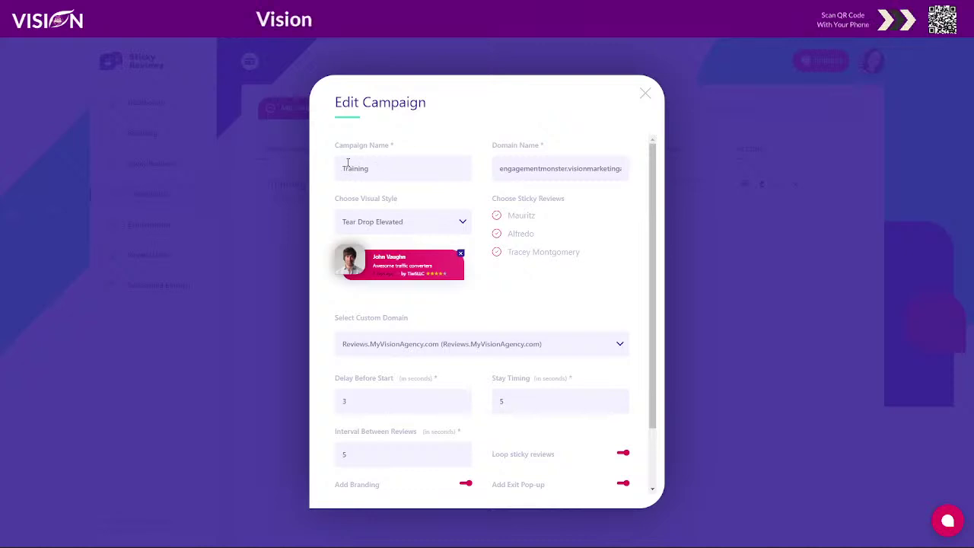
{"action": "left_click_drag", "start_coordinate": [390, 166], "coordinate": [323, 176]}
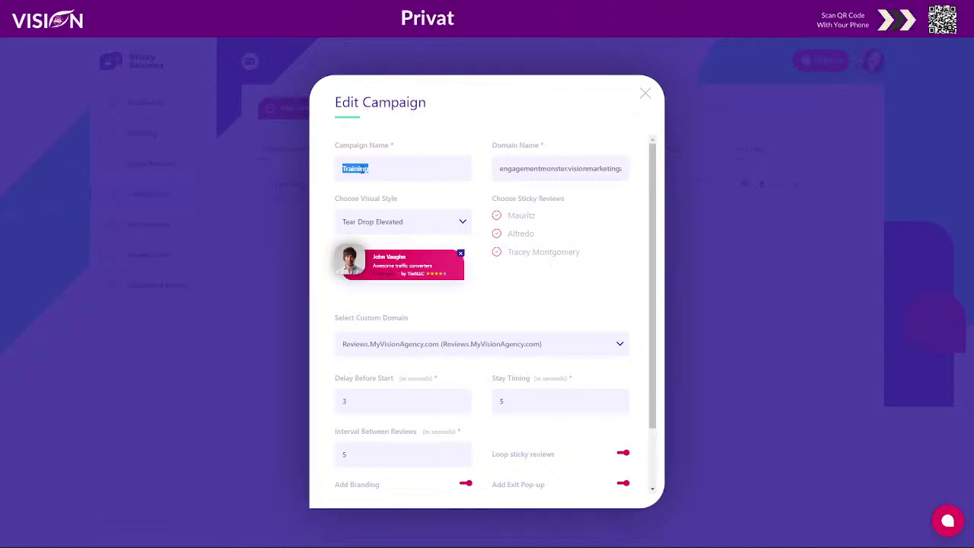
{"action": "left_click_drag", "start_coordinate": [496, 168], "coordinate": [631, 168]}
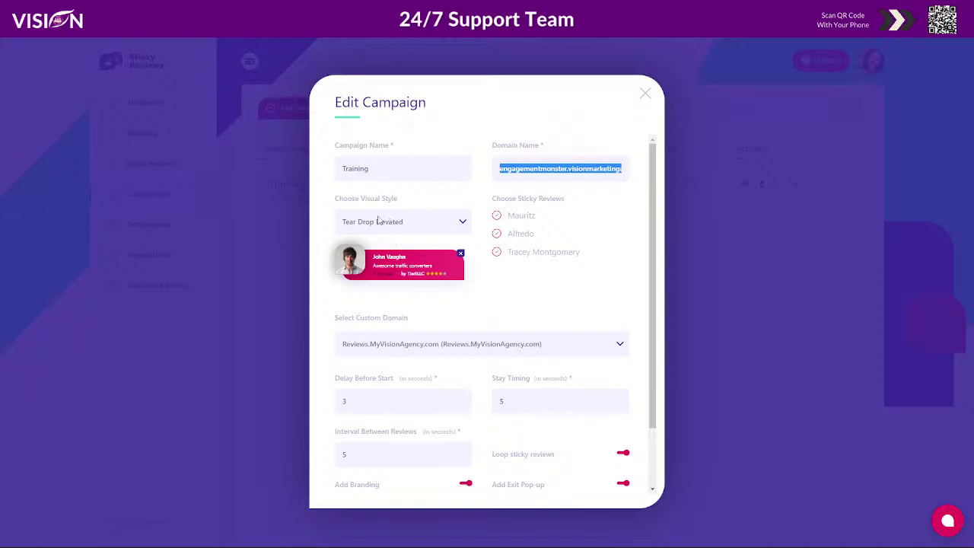
Step: Try the Rounded, Square, Tear Drop and Square Elevated visual styles, restore Tear Drop Elevated, and reselect the first sticky review
{"action": "left_click", "coordinate": [381, 220]}
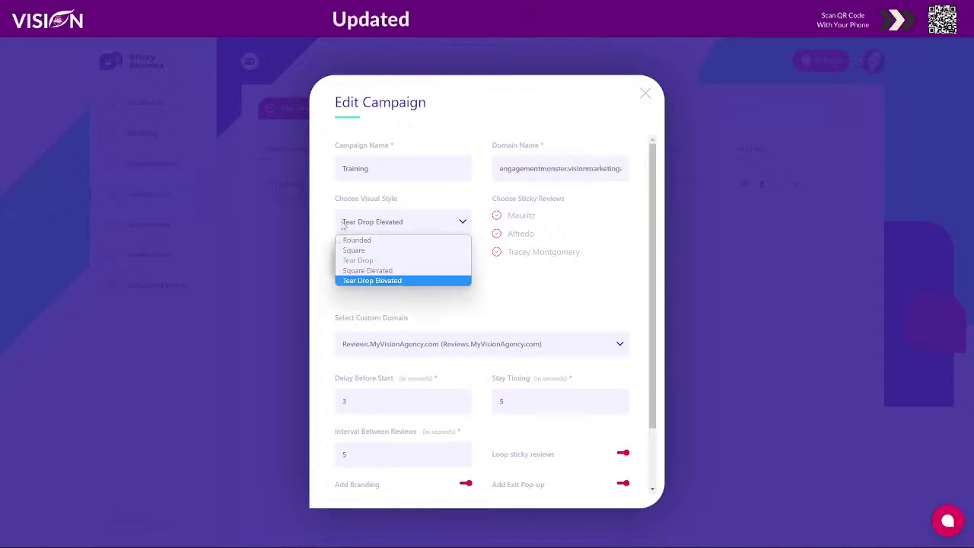
{"action": "left_click", "coordinate": [358, 241]}
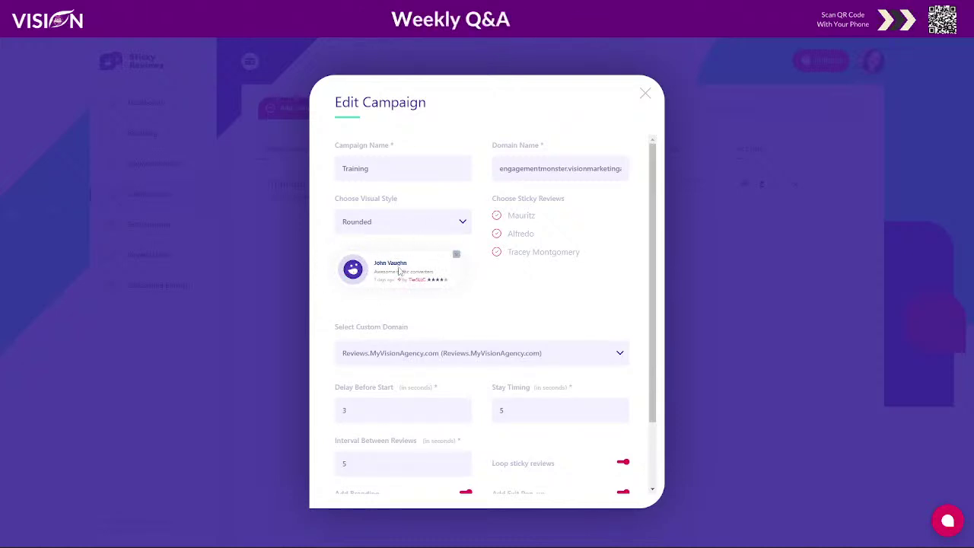
{"action": "left_click", "coordinate": [398, 228]}
{"action": "left_click", "coordinate": [370, 251]}
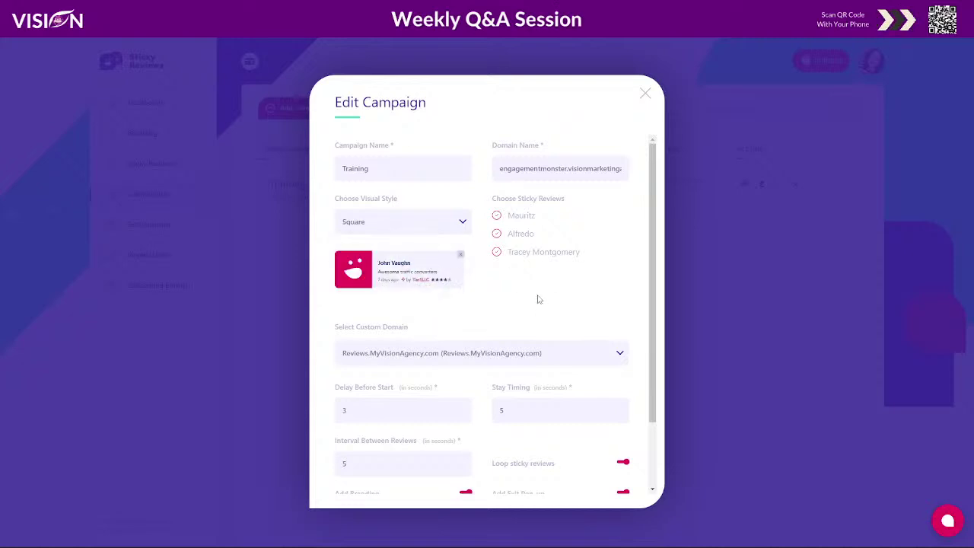
{"action": "left_click", "coordinate": [376, 224]}
{"action": "left_click", "coordinate": [373, 257]}
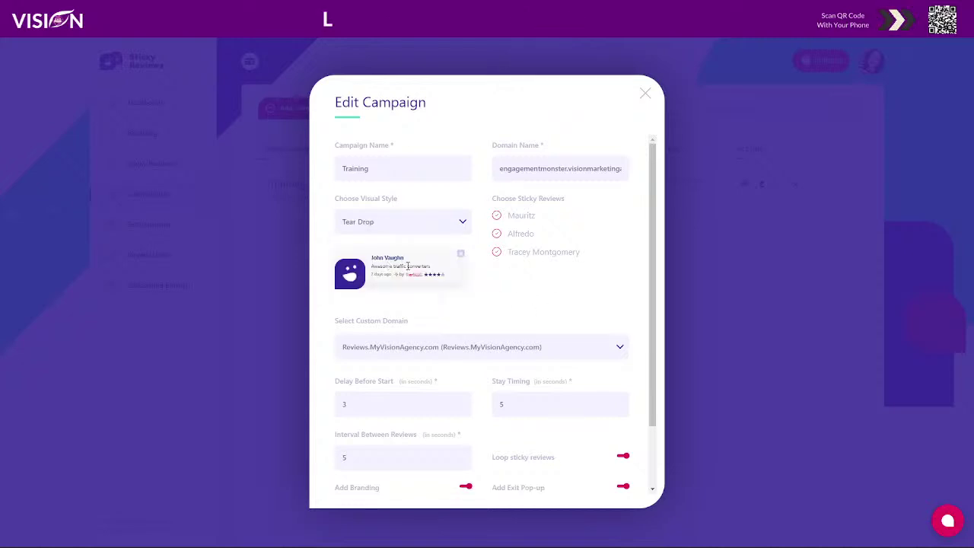
{"action": "left_click", "coordinate": [403, 222]}
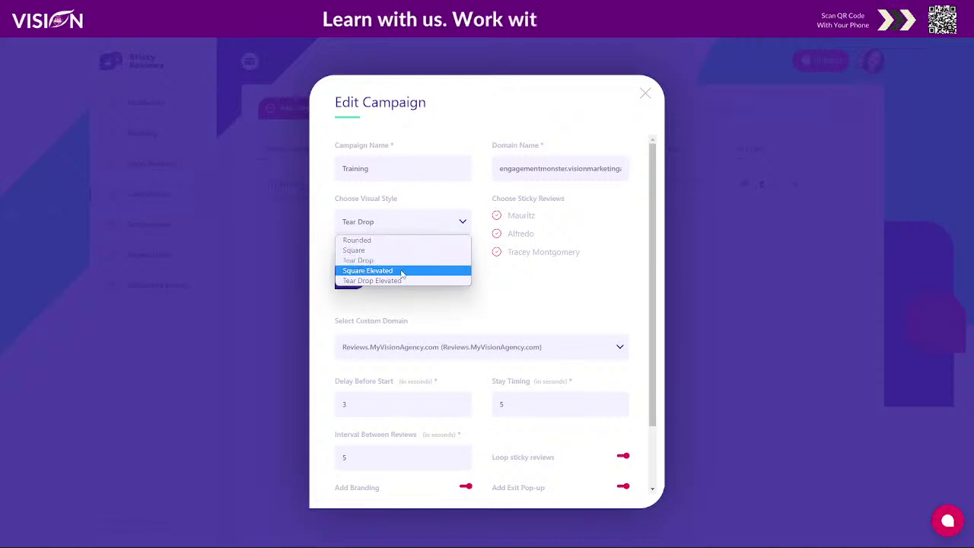
{"action": "left_click", "coordinate": [396, 270]}
{"action": "left_click", "coordinate": [406, 222]}
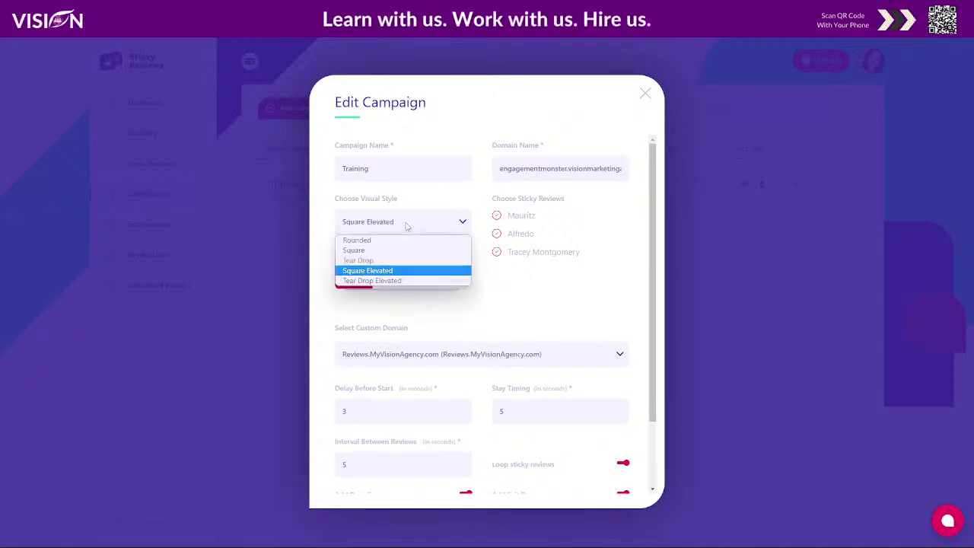
{"action": "left_click", "coordinate": [369, 280]}
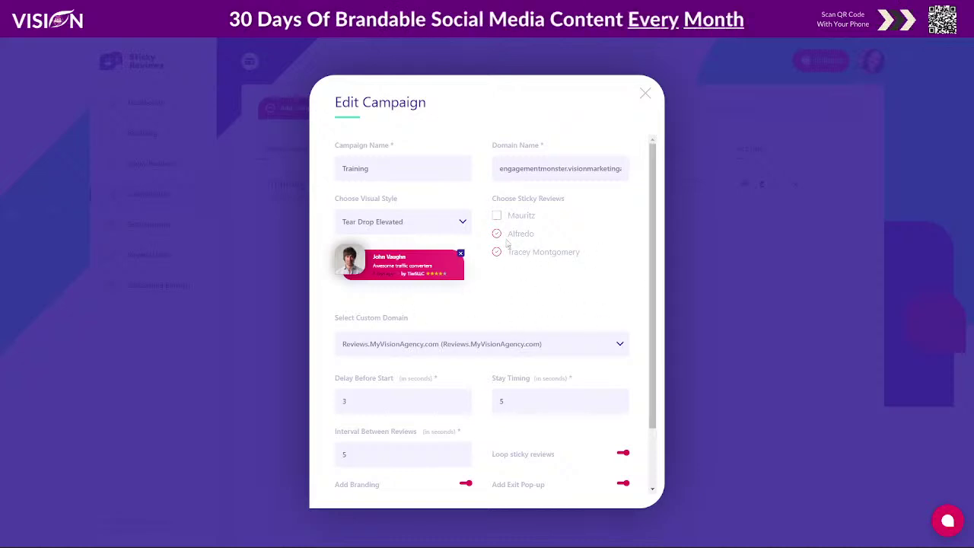
{"action": "left_click", "coordinate": [508, 219]}
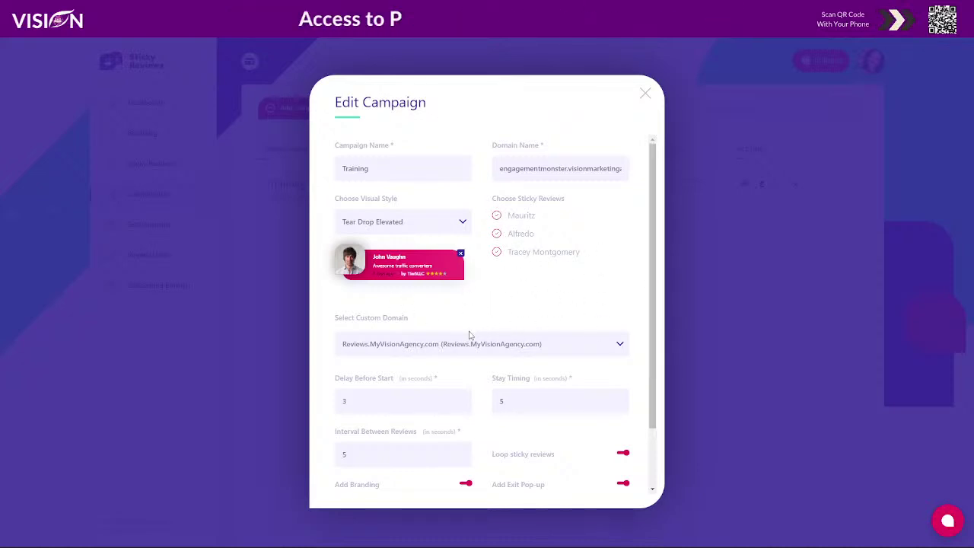
Step: Clear the campaign's custom domain by choosing the empty "Select a custom domain" option
{"action": "scroll", "coordinate": [469, 335], "scroll_direction": "down", "scroll_amount": 2}
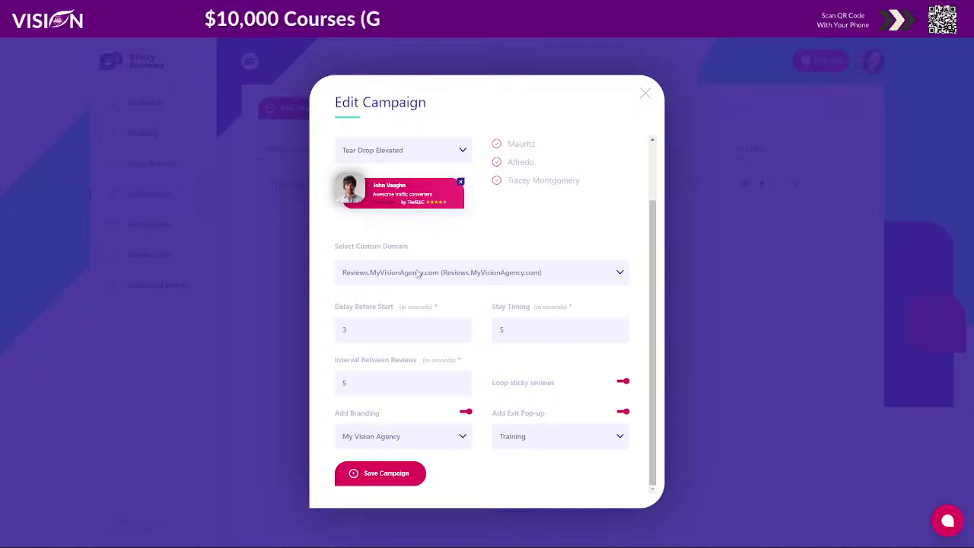
{"action": "left_click", "coordinate": [454, 274]}
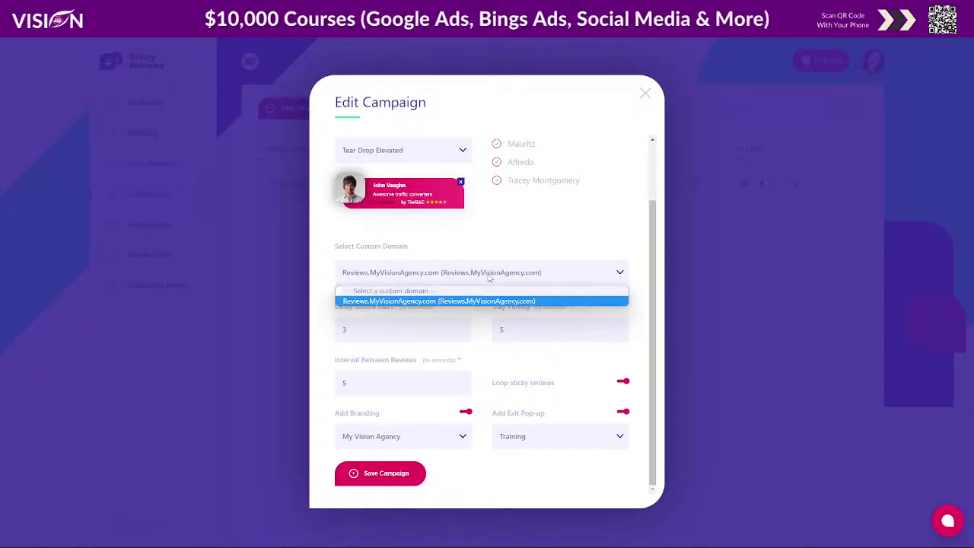
{"action": "left_click", "coordinate": [387, 291]}
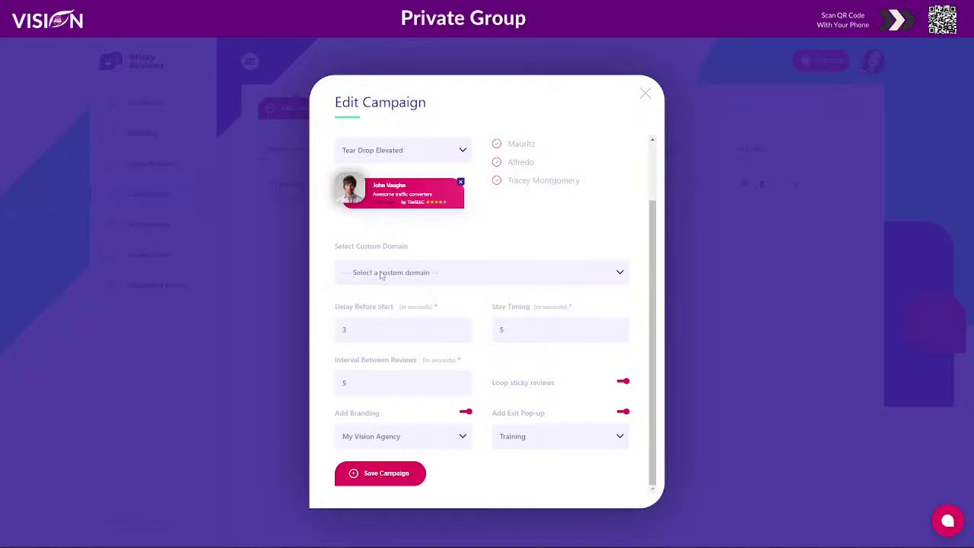
{"action": "left_click", "coordinate": [377, 273]}
{"action": "left_click", "coordinate": [419, 271]}
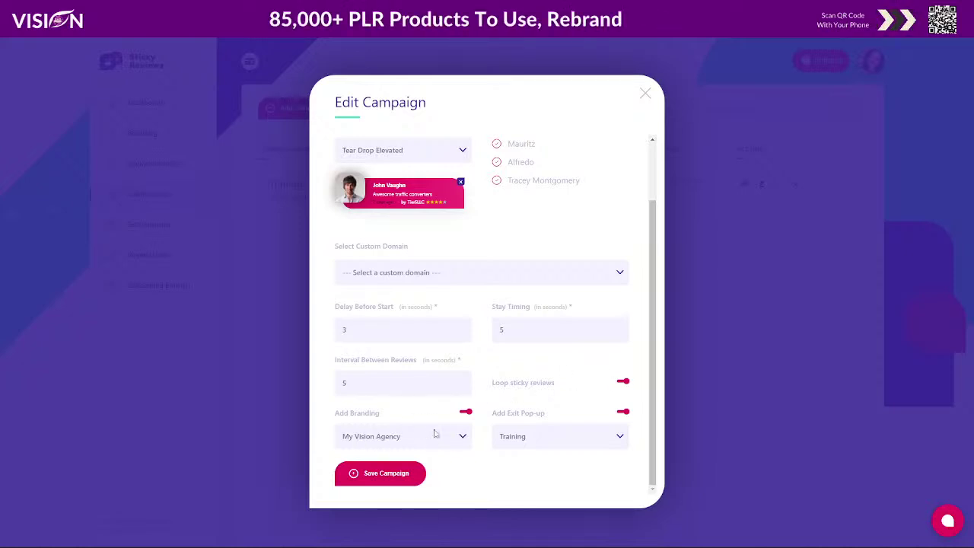
Step: Switch the campaign's branding off and back on with the My Vision Agency brand, and look over the remaining settings
{"action": "left_click", "coordinate": [379, 438]}
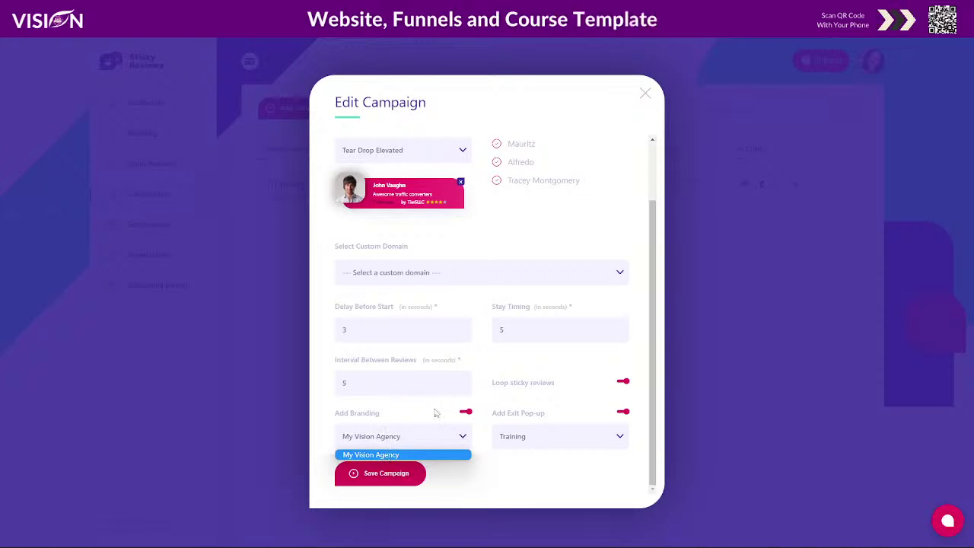
{"action": "left_click", "coordinate": [465, 413]}
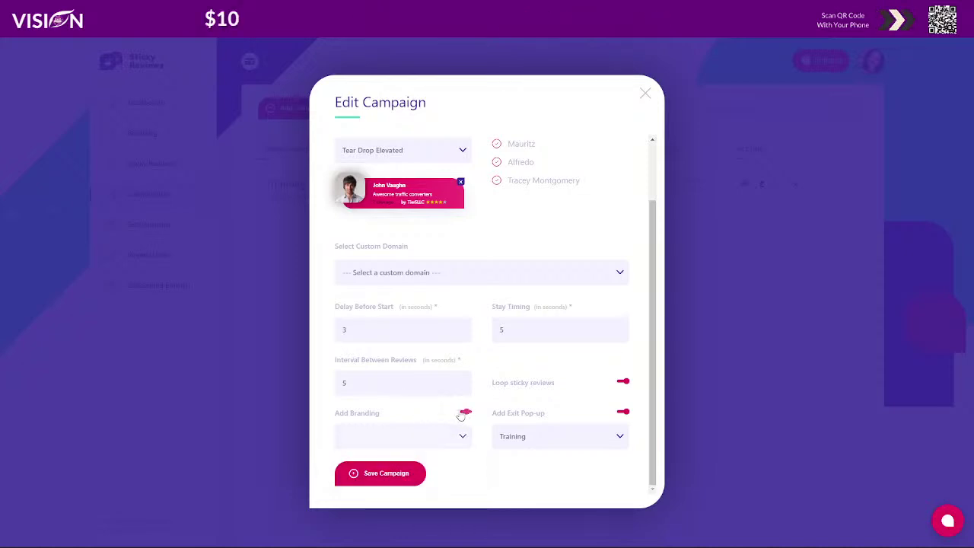
{"action": "left_click", "coordinate": [466, 413]}
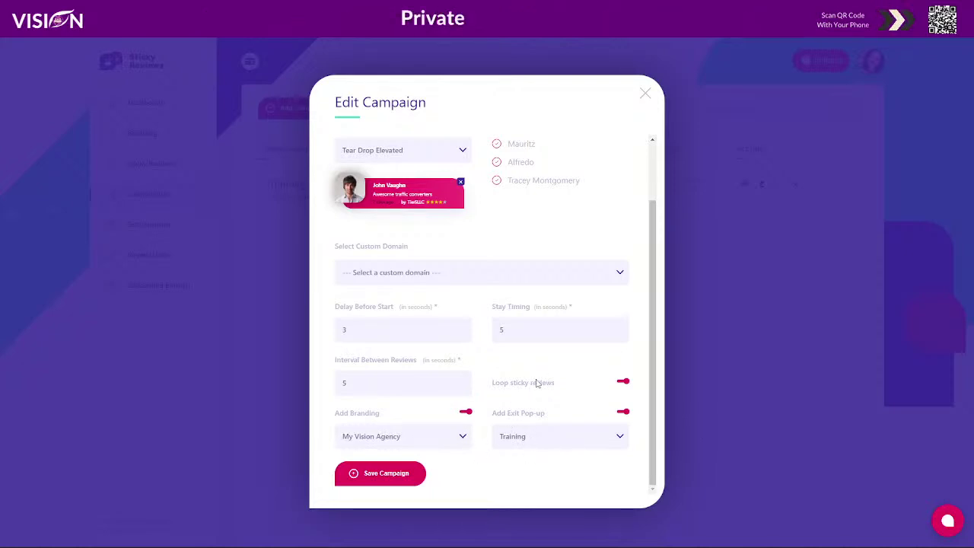
{"action": "scroll", "coordinate": [508, 311], "scroll_direction": "up", "scroll_amount": 1}
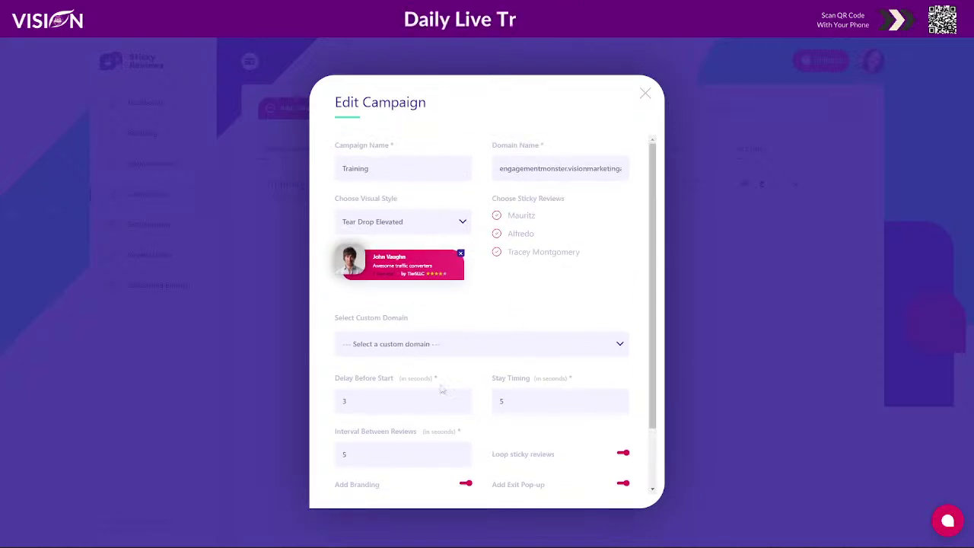
{"action": "scroll", "coordinate": [464, 422], "scroll_direction": "down", "scroll_amount": 1}
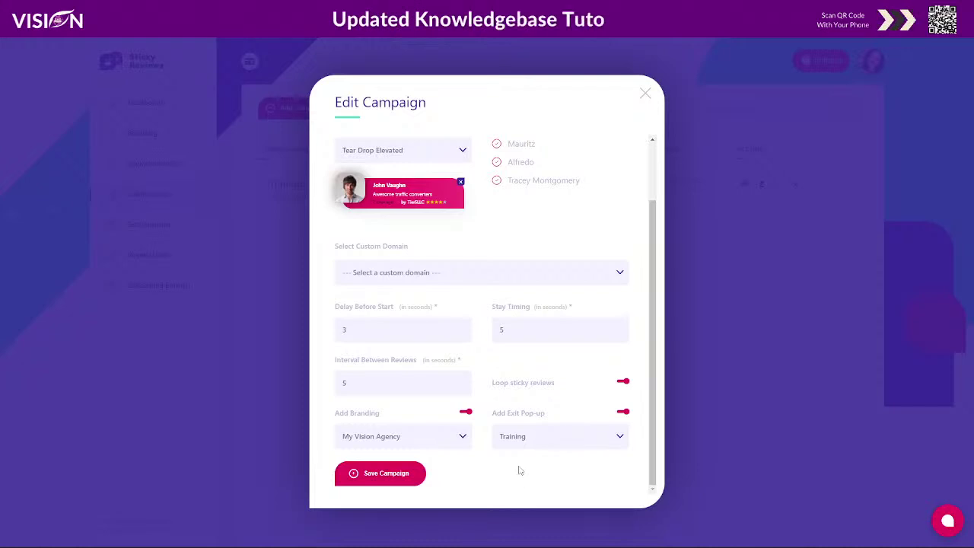
Step: Look over the Training campaign's settings once more and close its editor without saving
{"action": "scroll", "coordinate": [461, 278], "scroll_direction": "up", "scroll_amount": 1}
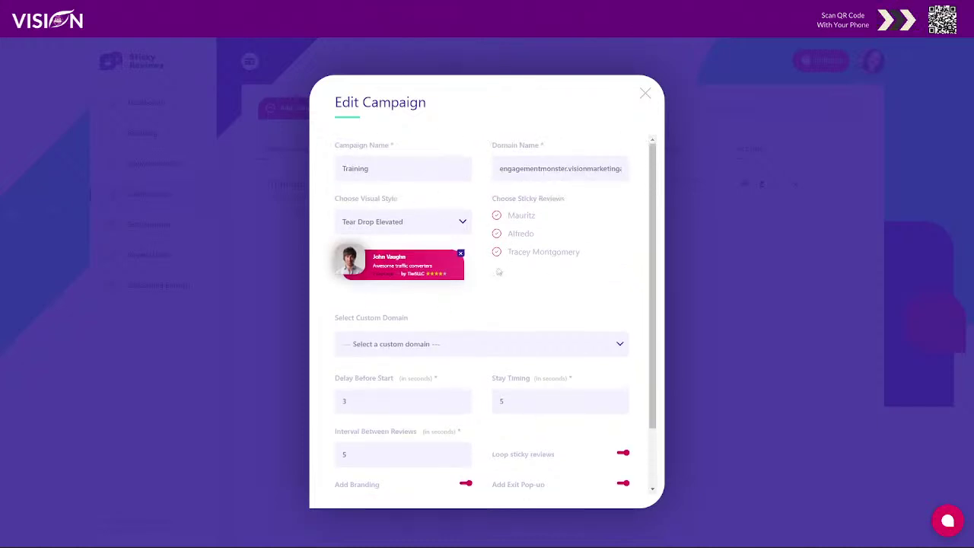
{"action": "scroll", "coordinate": [468, 405], "scroll_direction": "down", "scroll_amount": 1}
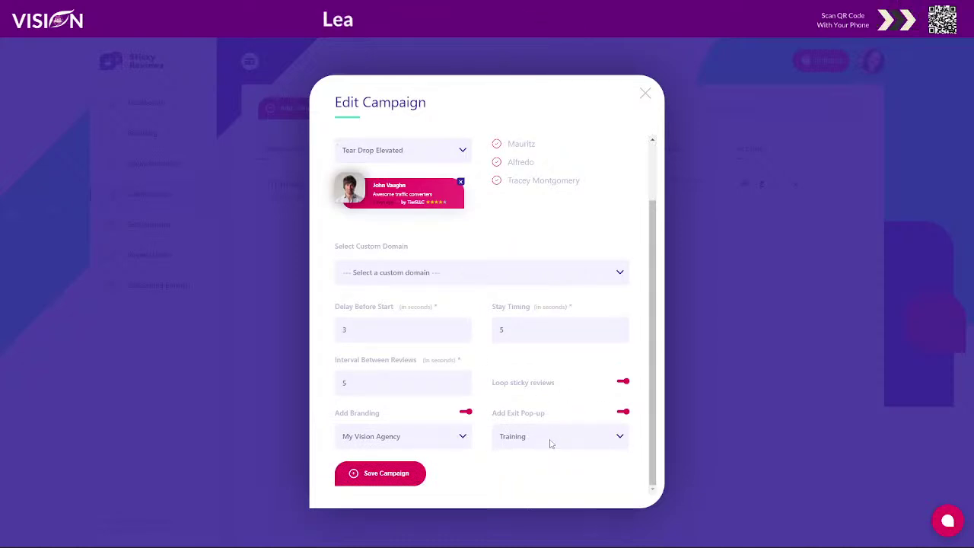
{"action": "left_click", "coordinate": [645, 93]}
{"action": "mouse_move", "coordinate": [495, 194]}
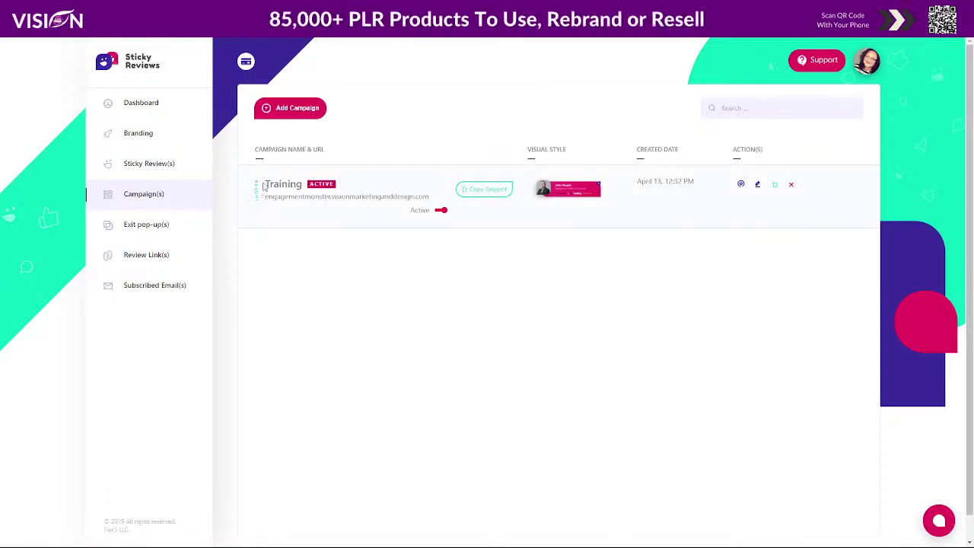
Step: Open the exit pop-ups list, look through the blank form for a new exit pop-up, and close it
{"action": "left_click", "coordinate": [140, 225]}
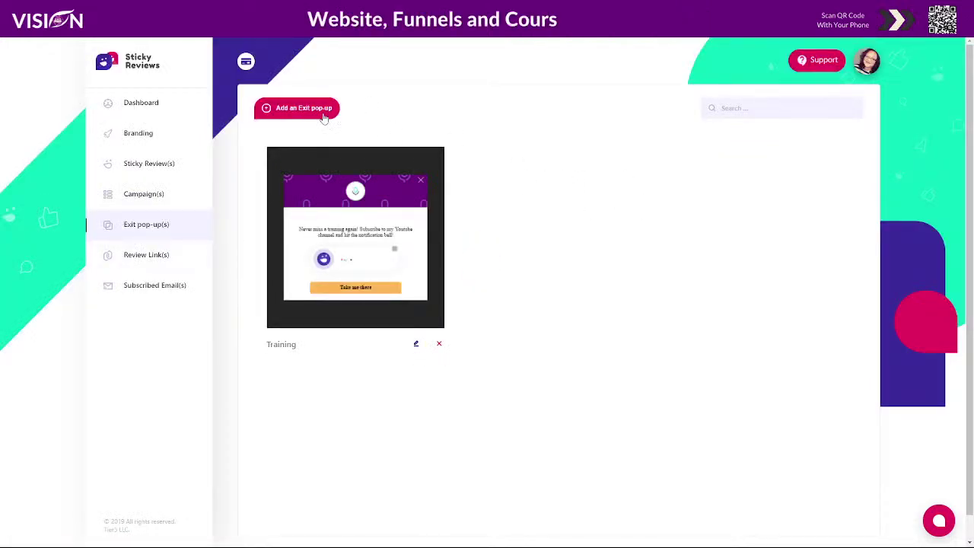
{"action": "left_click", "coordinate": [293, 107]}
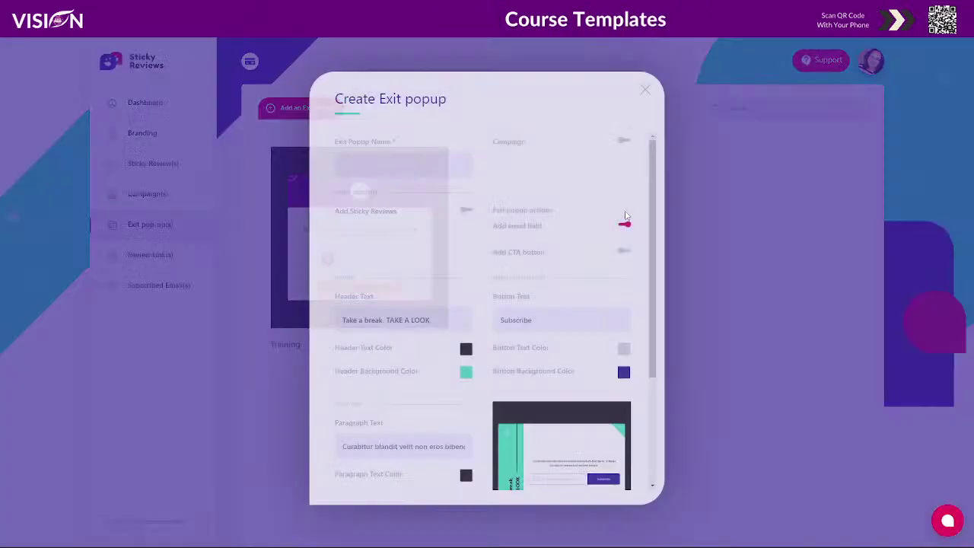
{"action": "scroll", "coordinate": [415, 282], "scroll_direction": "down", "scroll_amount": 3}
{"action": "scroll", "coordinate": [461, 289], "scroll_direction": "up", "scroll_amount": 3}
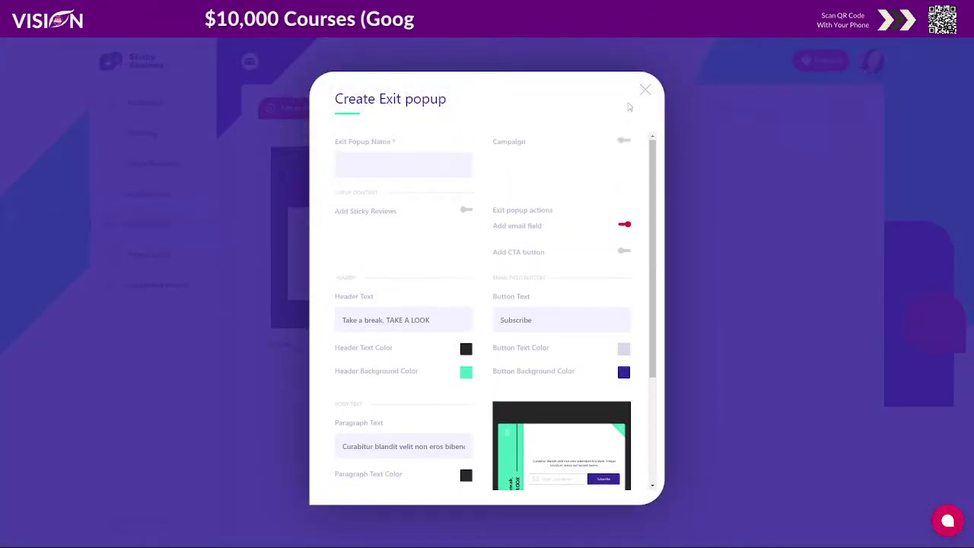
{"action": "left_click", "coordinate": [644, 91]}
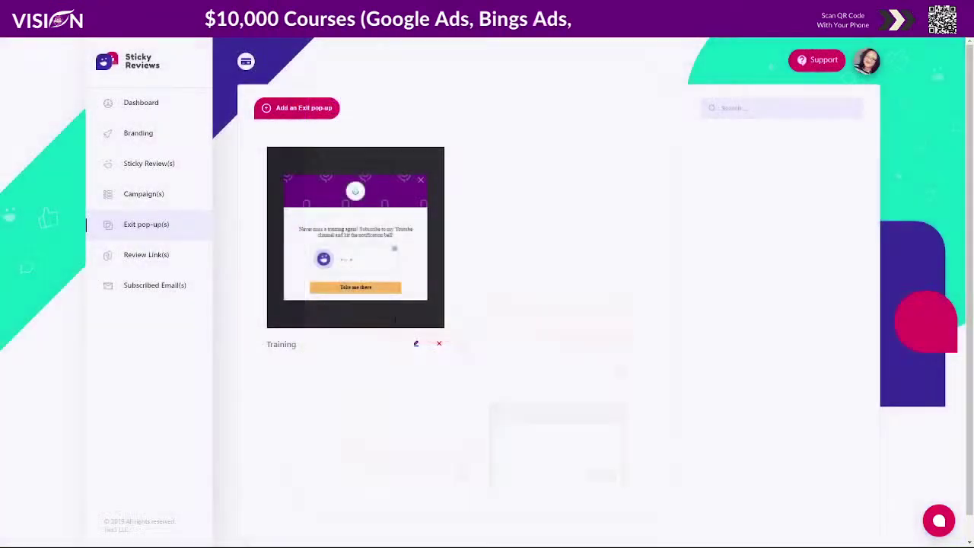
Step: Open the Training exit pop-up for editing and switch its campaign link off and back on with the Training campaign
{"action": "left_click", "coordinate": [416, 347]}
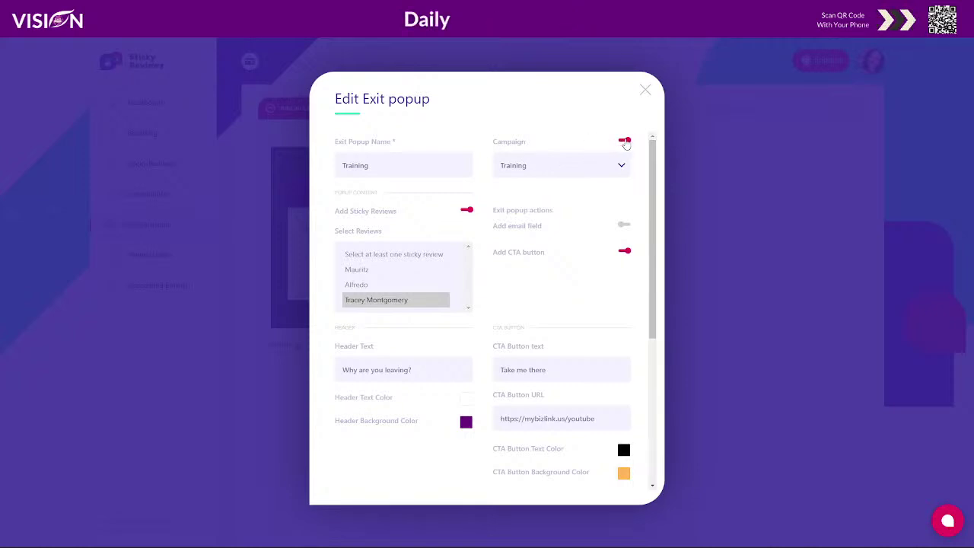
{"action": "left_click", "coordinate": [539, 167]}
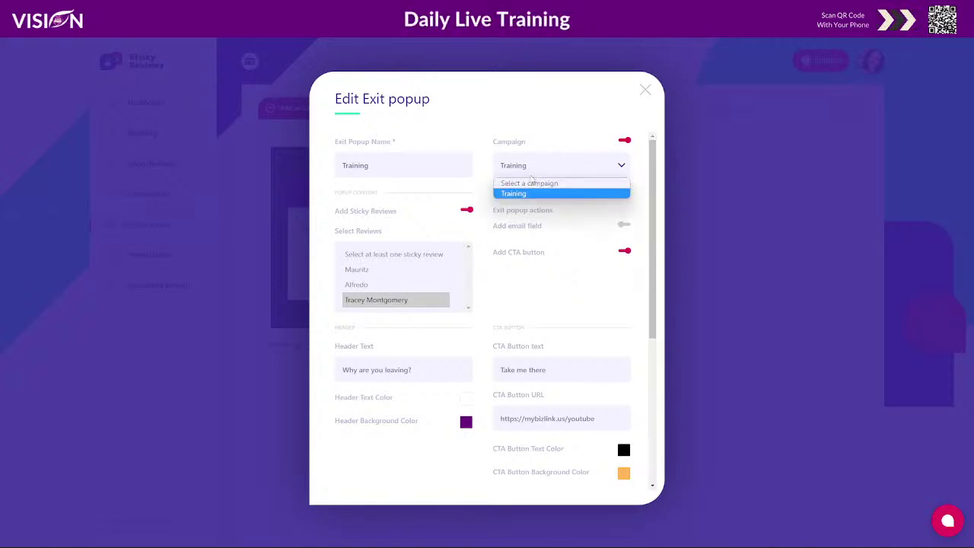
{"action": "left_click", "coordinate": [622, 143]}
{"action": "left_click", "coordinate": [622, 143]}
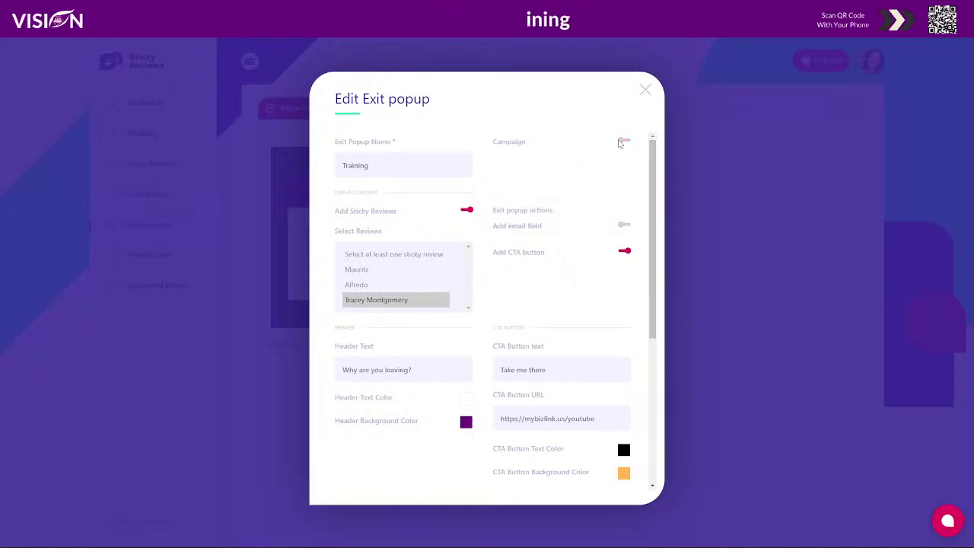
{"action": "left_click", "coordinate": [624, 141]}
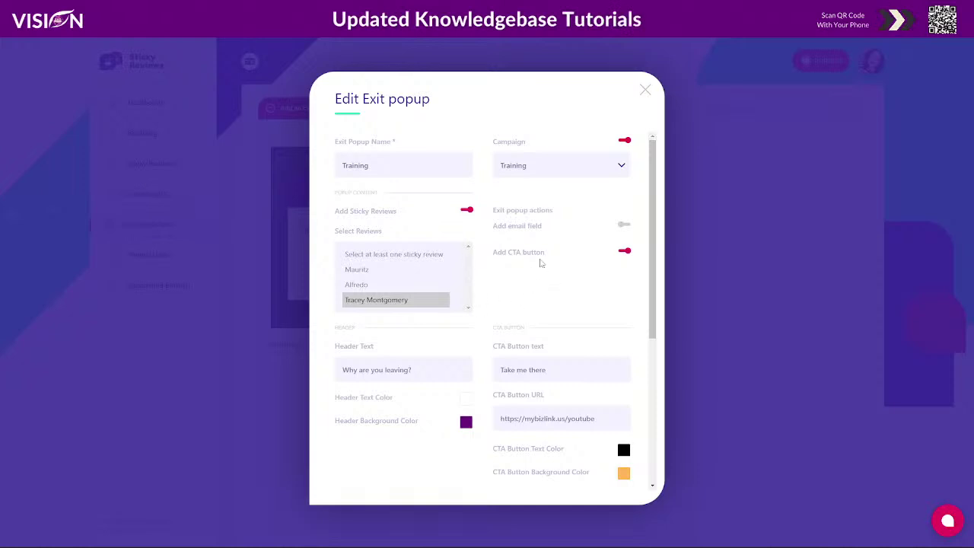
Step: Examine the exit pop-up's sticky review, header, CTA button and body text settings alongside its preview
{"action": "scroll", "coordinate": [559, 417], "scroll_direction": "down", "scroll_amount": 3}
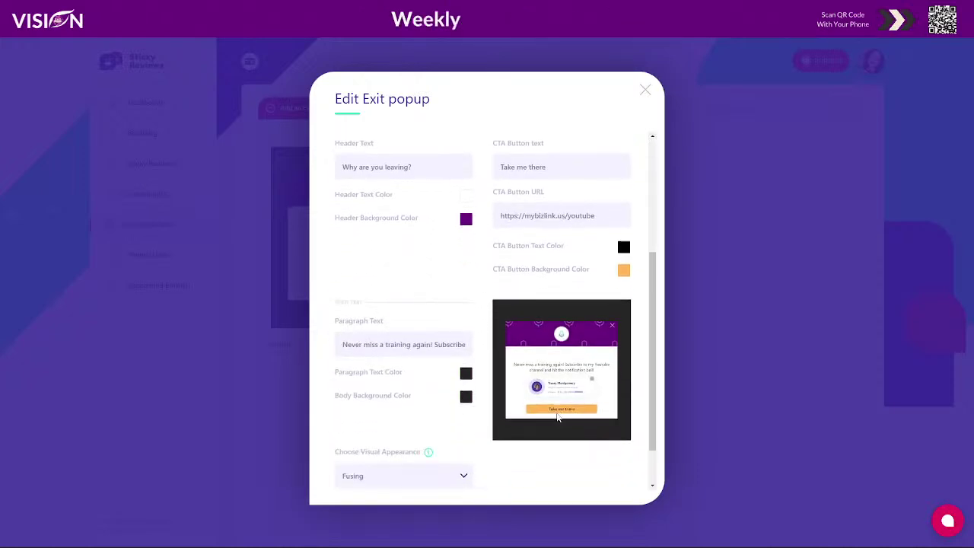
{"action": "scroll", "coordinate": [557, 416], "scroll_direction": "up", "scroll_amount": 3}
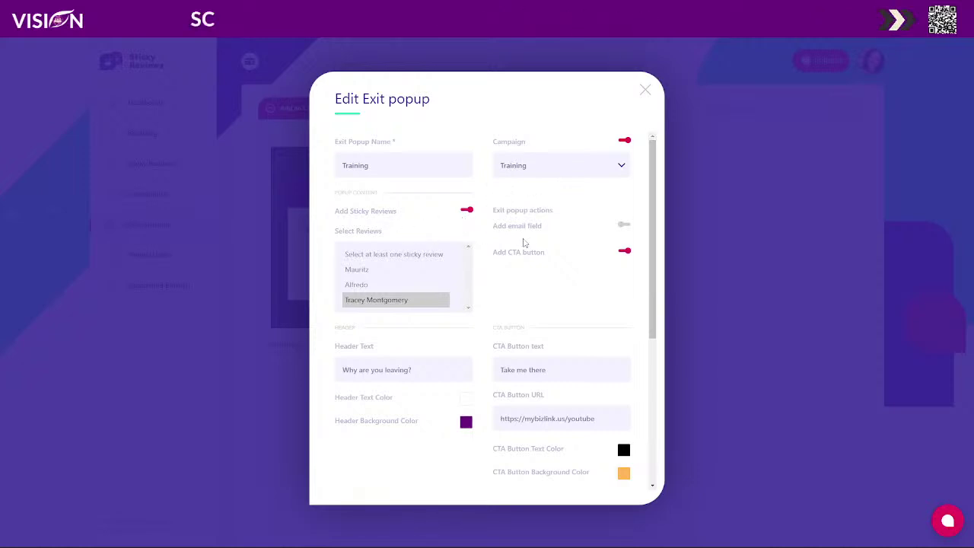
{"action": "scroll", "coordinate": [524, 241], "scroll_direction": "down", "scroll_amount": 2}
{"action": "scroll", "coordinate": [523, 242], "scroll_direction": "down", "scroll_amount": 1}
{"action": "scroll", "coordinate": [502, 228], "scroll_direction": "up", "scroll_amount": 3}
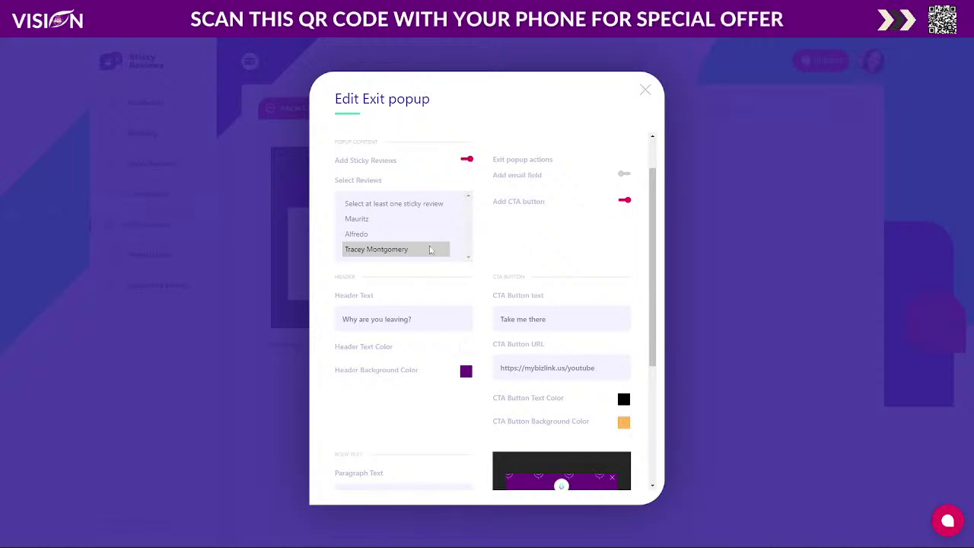
{"action": "scroll", "coordinate": [586, 418], "scroll_direction": "down", "scroll_amount": 3}
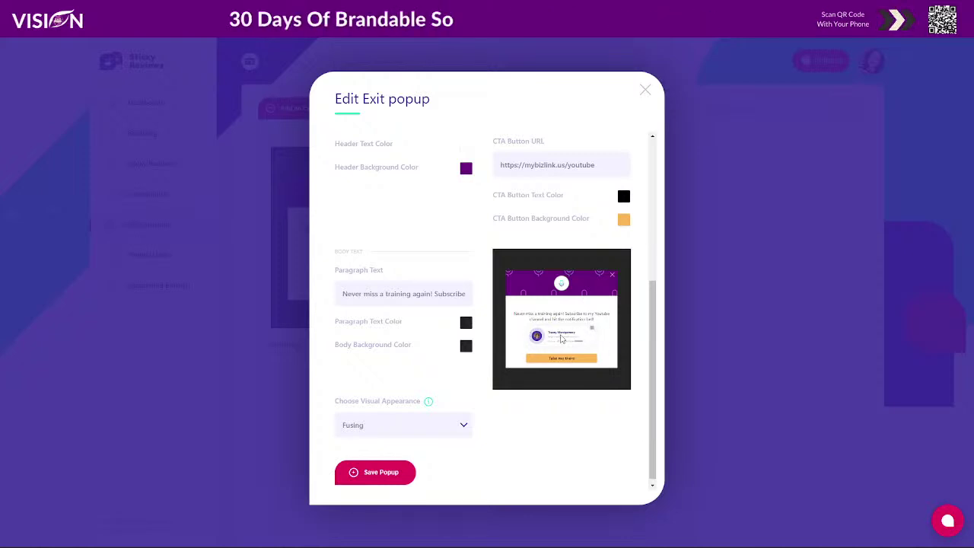
{"action": "scroll", "coordinate": [560, 334], "scroll_direction": "up", "scroll_amount": 1}
{"action": "scroll", "coordinate": [560, 335], "scroll_direction": "up", "scroll_amount": 5}
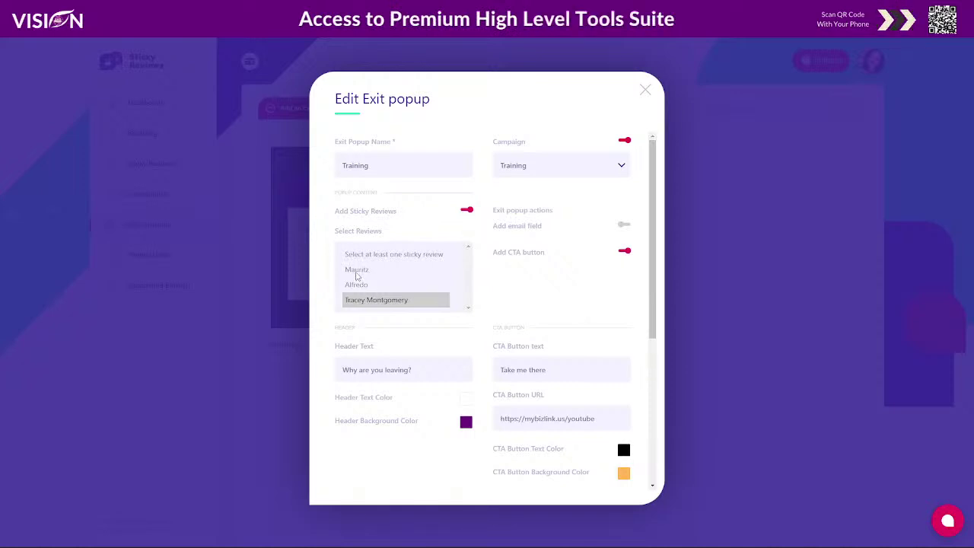
Step: Preview the exit pop-up with the first and second sticky reviews, and reselect the third one
{"action": "left_click", "coordinate": [357, 276]}
{"action": "scroll", "coordinate": [540, 315], "scroll_direction": "down", "scroll_amount": 3}
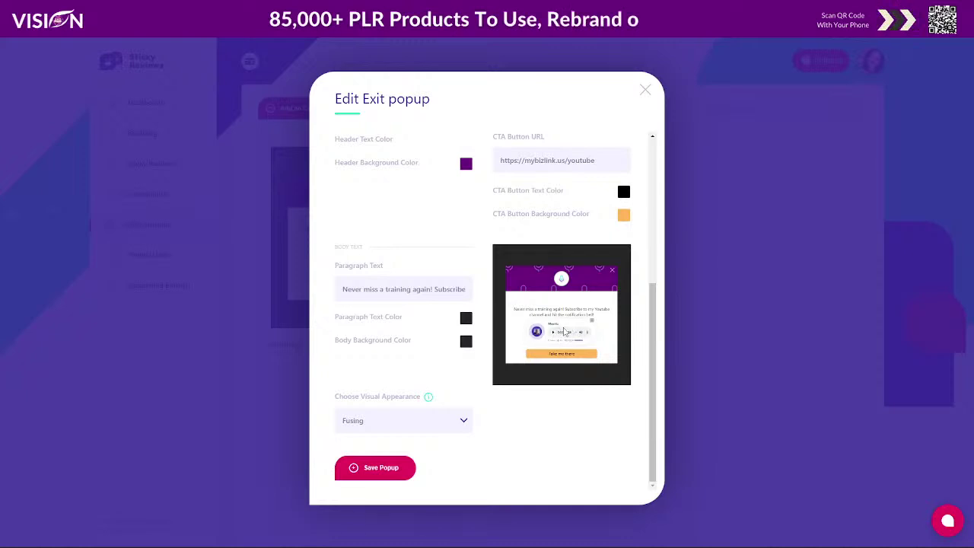
{"action": "scroll", "coordinate": [564, 338], "scroll_direction": "up", "scroll_amount": 4}
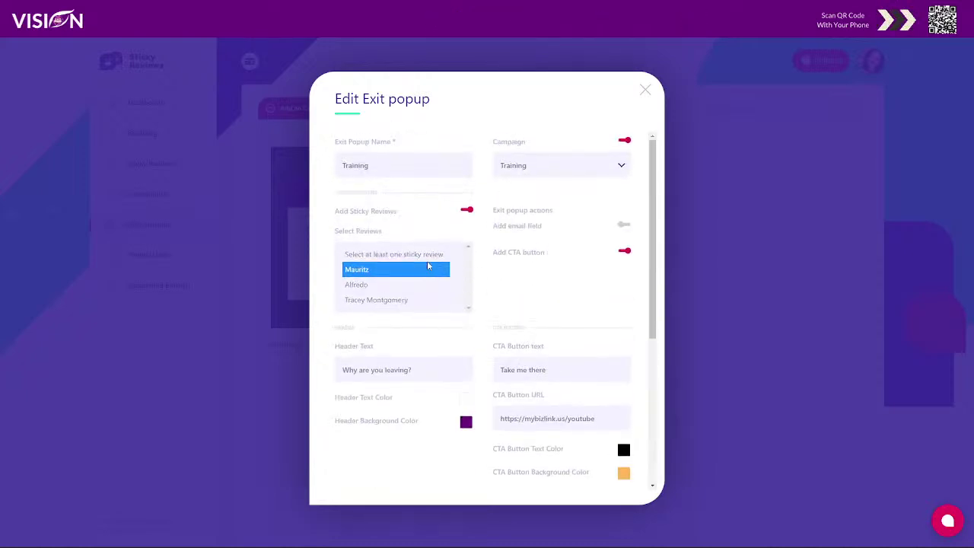
{"action": "left_click", "coordinate": [365, 286]}
{"action": "scroll", "coordinate": [563, 335], "scroll_direction": "down", "scroll_amount": 4}
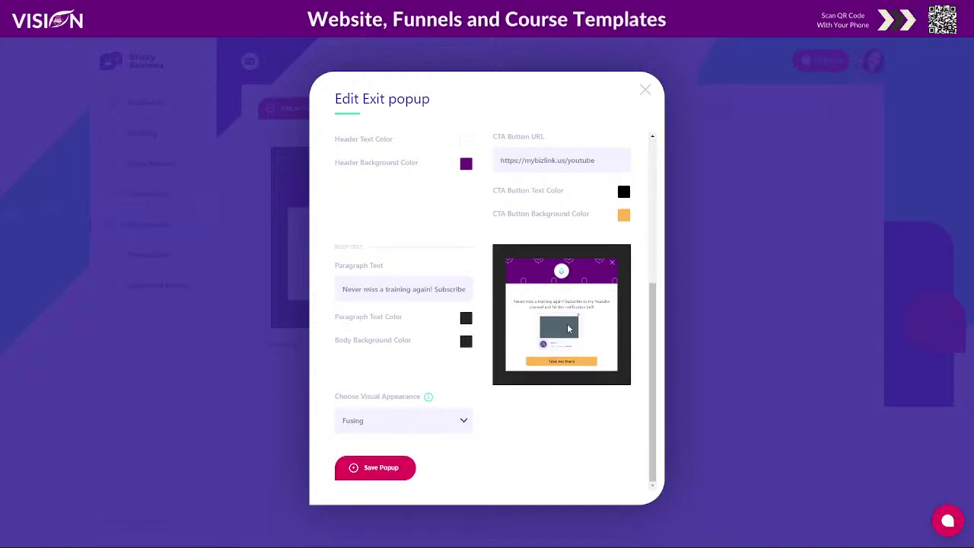
{"action": "scroll", "coordinate": [382, 303], "scroll_direction": "up", "scroll_amount": 6}
{"action": "left_click", "coordinate": [377, 300]}
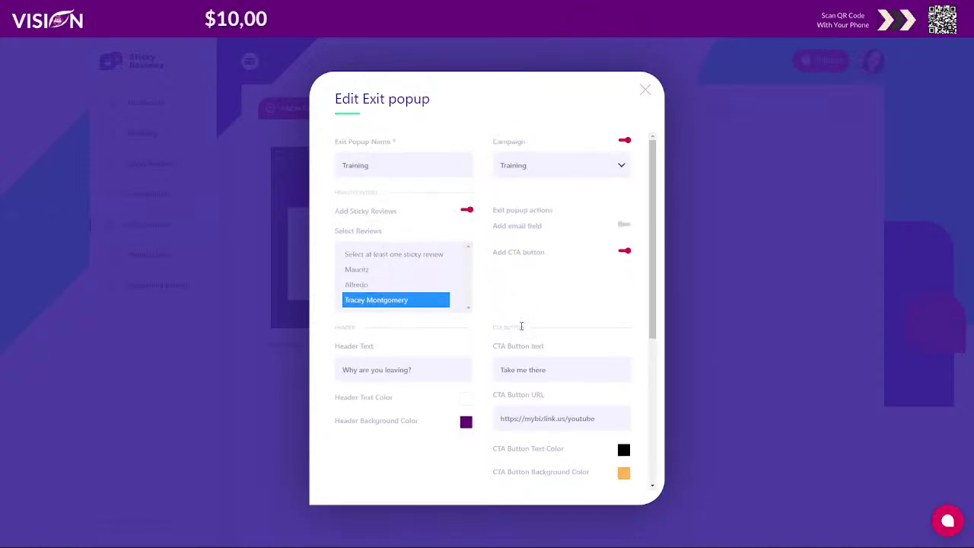
{"action": "scroll", "coordinate": [537, 298], "scroll_direction": "down", "scroll_amount": 4}
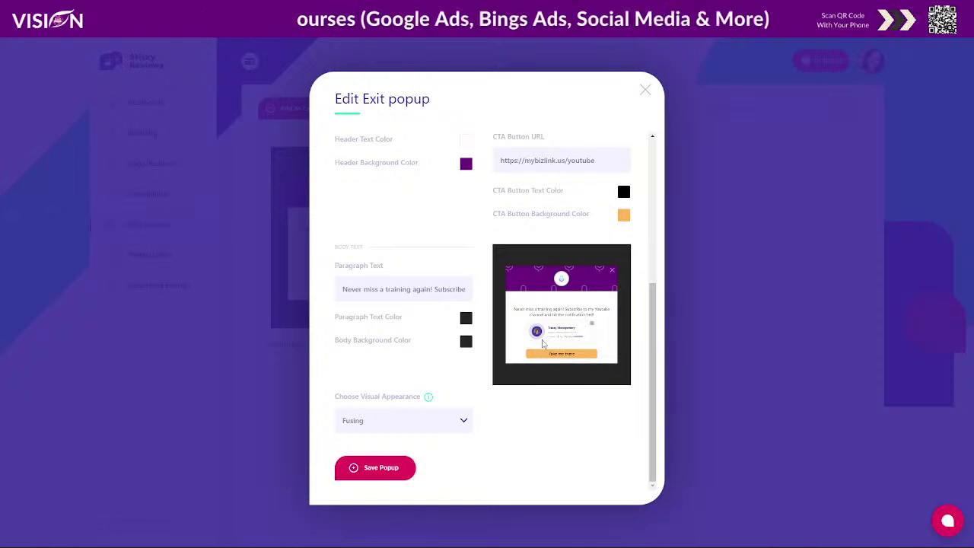
{"action": "scroll", "coordinate": [574, 341], "scroll_direction": "up", "scroll_amount": 5}
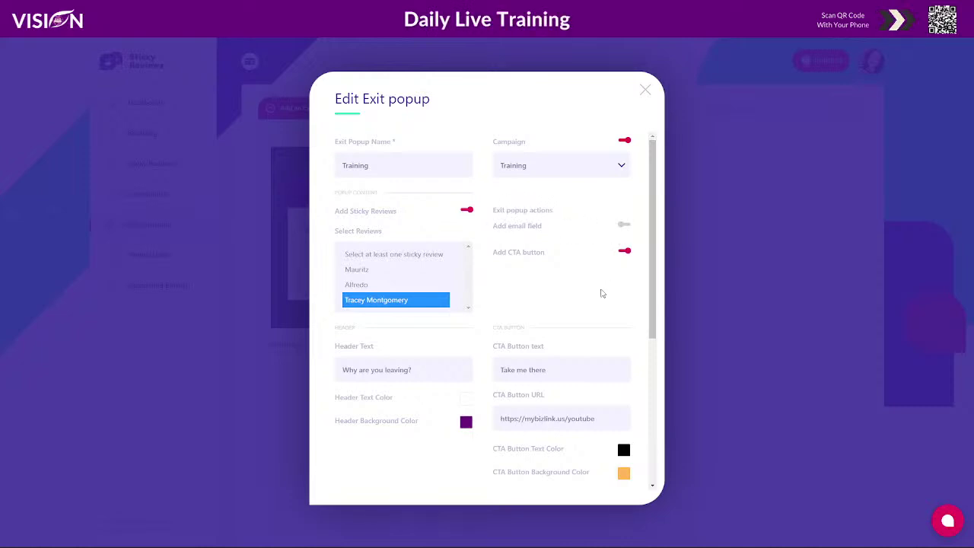
{"action": "scroll", "coordinate": [601, 297], "scroll_direction": "down", "scroll_amount": 6}
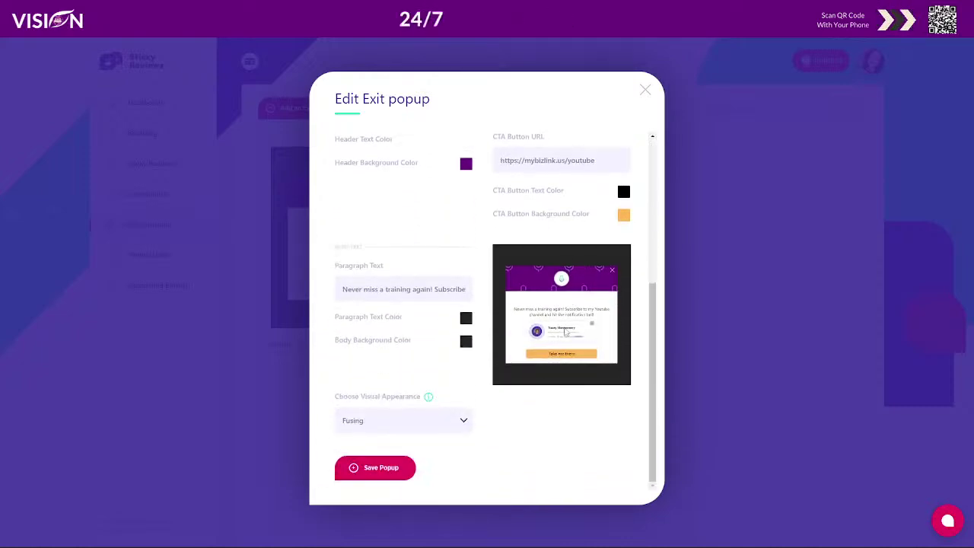
{"action": "scroll", "coordinate": [588, 248], "scroll_direction": "up", "scroll_amount": 6}
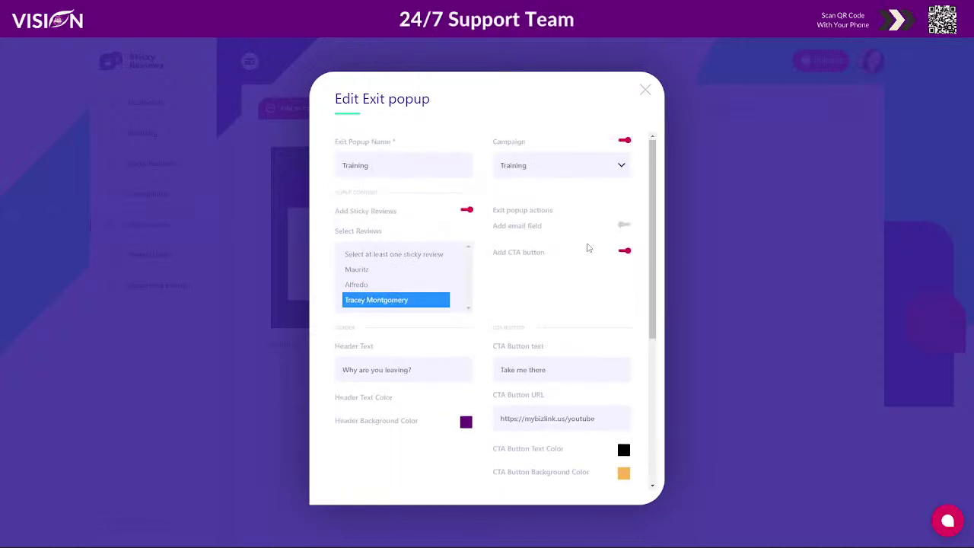
Step: Switch the exit pop-up action to the email field, check its preview, and restore the CTA button
{"action": "left_click", "coordinate": [623, 226]}
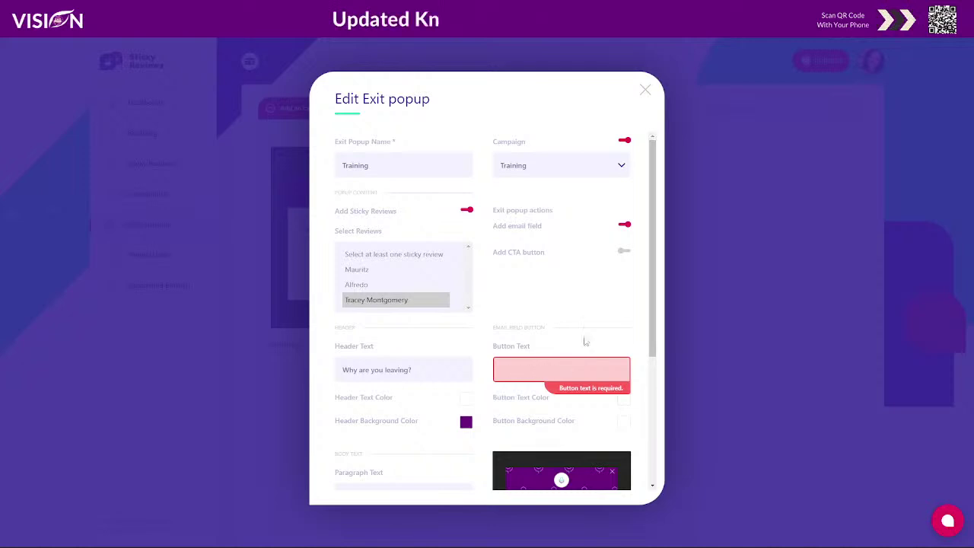
{"action": "scroll", "coordinate": [509, 367], "scroll_direction": "down", "scroll_amount": 3}
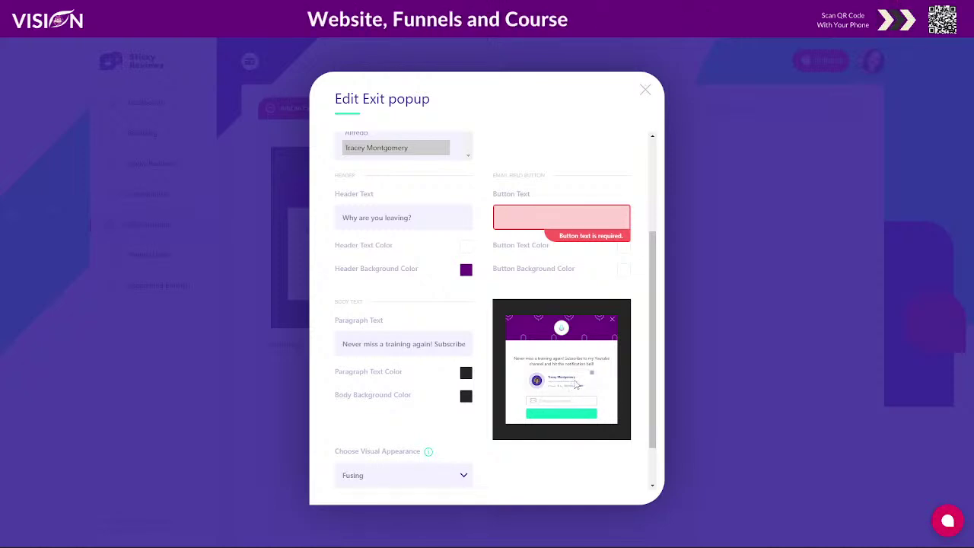
{"action": "scroll", "coordinate": [577, 385], "scroll_direction": "up", "scroll_amount": 1}
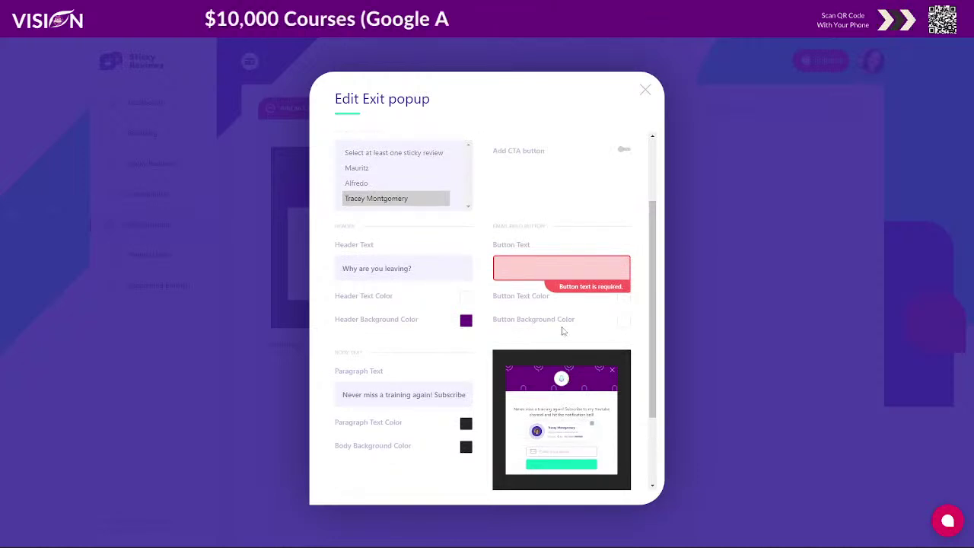
{"action": "scroll", "coordinate": [563, 331], "scroll_direction": "up", "scroll_amount": 3}
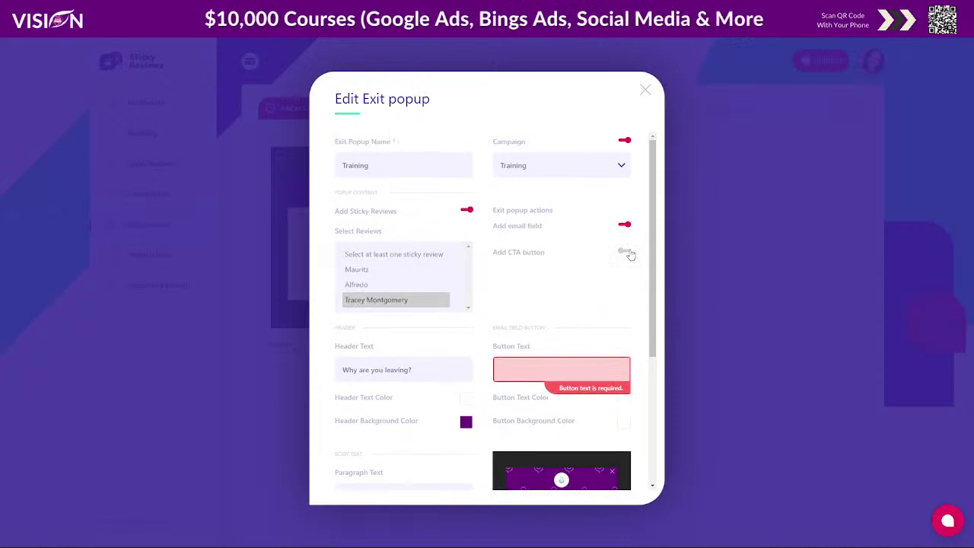
{"action": "left_click", "coordinate": [624, 251]}
Step: Preview the exit pop-up in the Historic, Homecoming and Momentum visual appearances
{"action": "scroll", "coordinate": [571, 278], "scroll_direction": "down", "scroll_amount": 3}
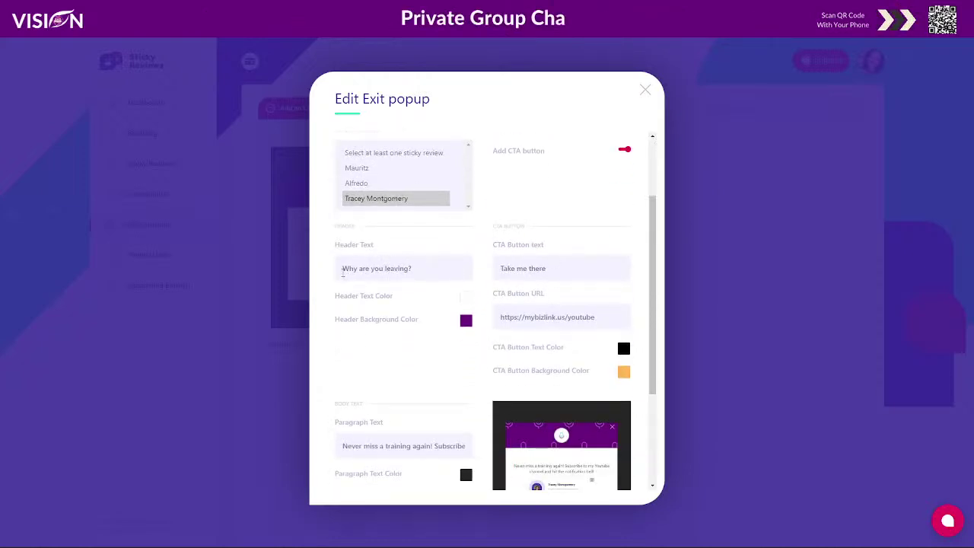
{"action": "scroll", "coordinate": [433, 269], "scroll_direction": "down", "scroll_amount": 1}
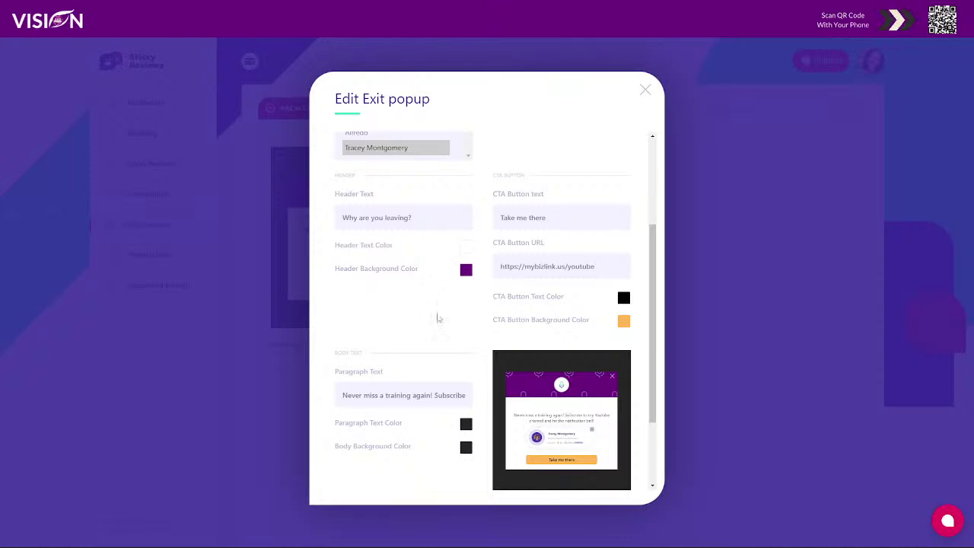
{"action": "scroll", "coordinate": [406, 426], "scroll_direction": "down", "scroll_amount": 2}
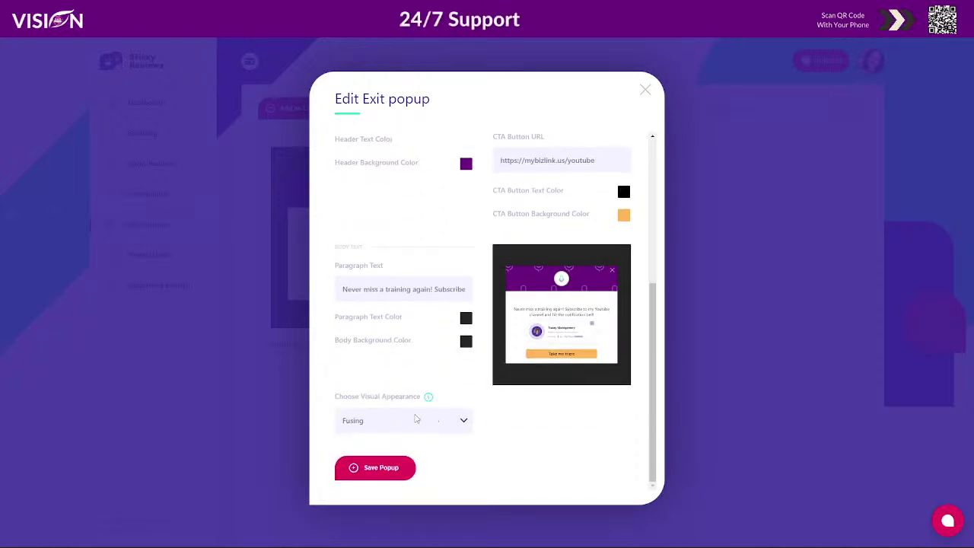
{"action": "left_click", "coordinate": [399, 424]}
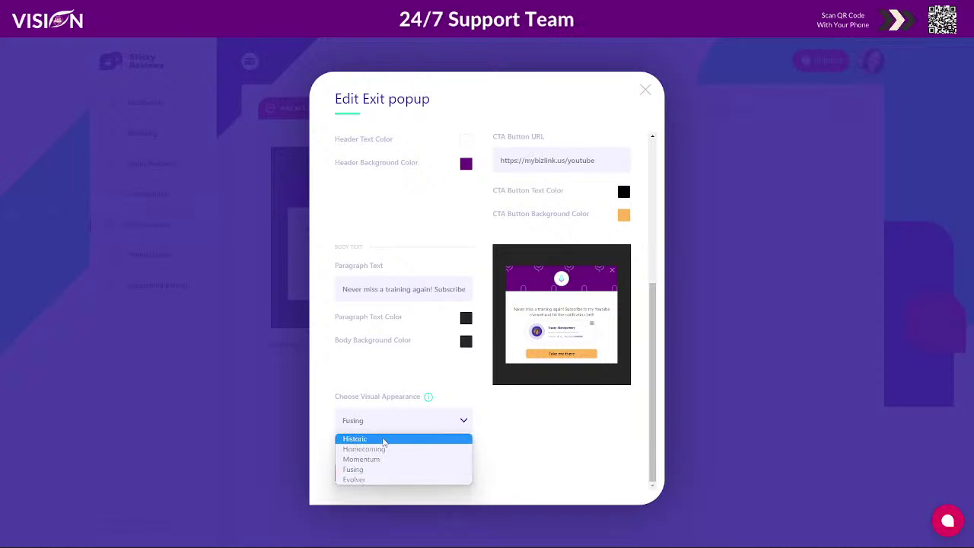
{"action": "left_click", "coordinate": [394, 439]}
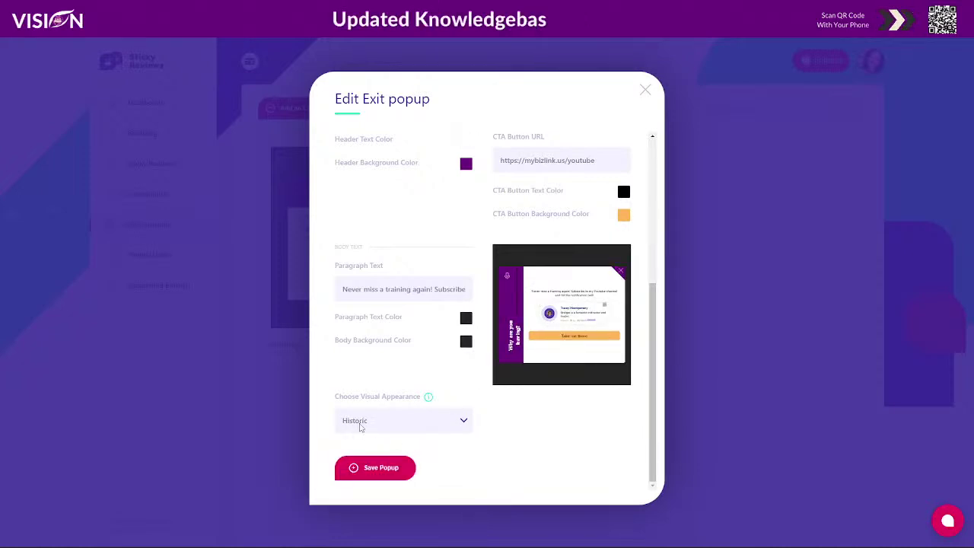
{"action": "left_click", "coordinate": [363, 425]}
{"action": "left_click", "coordinate": [371, 449]}
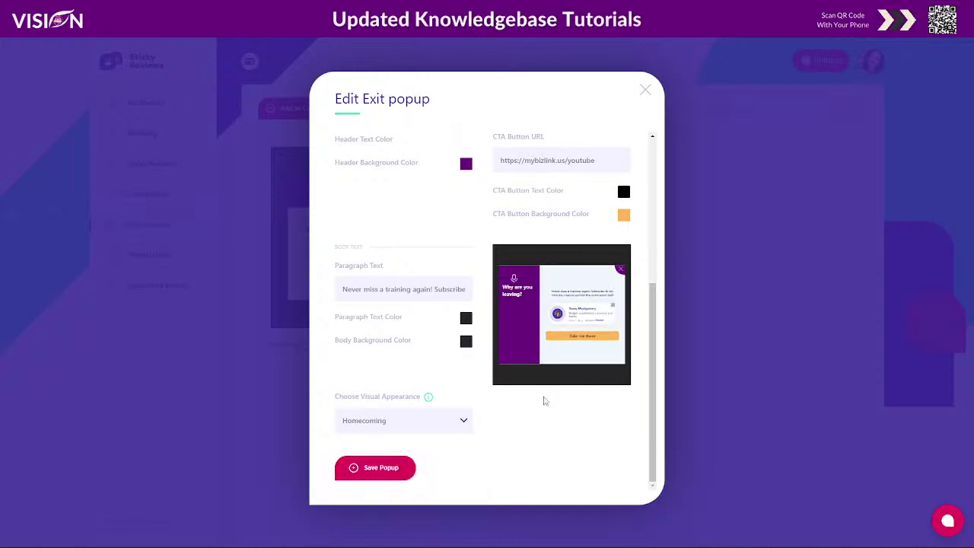
{"action": "left_click", "coordinate": [403, 420]}
{"action": "left_click", "coordinate": [373, 458]}
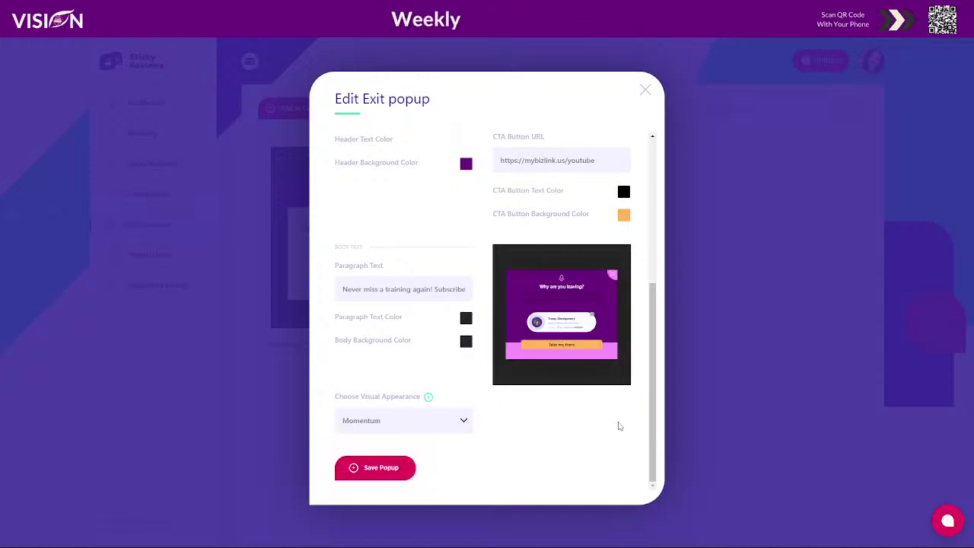
Step: Preview the exit pop-up in the Fusing and Evolver visual appearances, and set it back to Fusing
{"action": "left_click", "coordinate": [430, 420]}
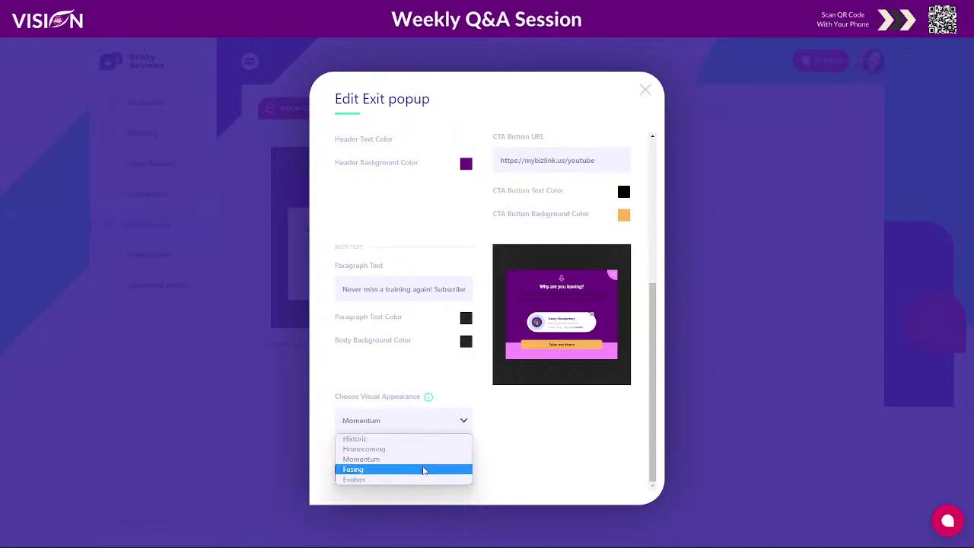
{"action": "left_click", "coordinate": [424, 469]}
{"action": "left_click", "coordinate": [464, 417]}
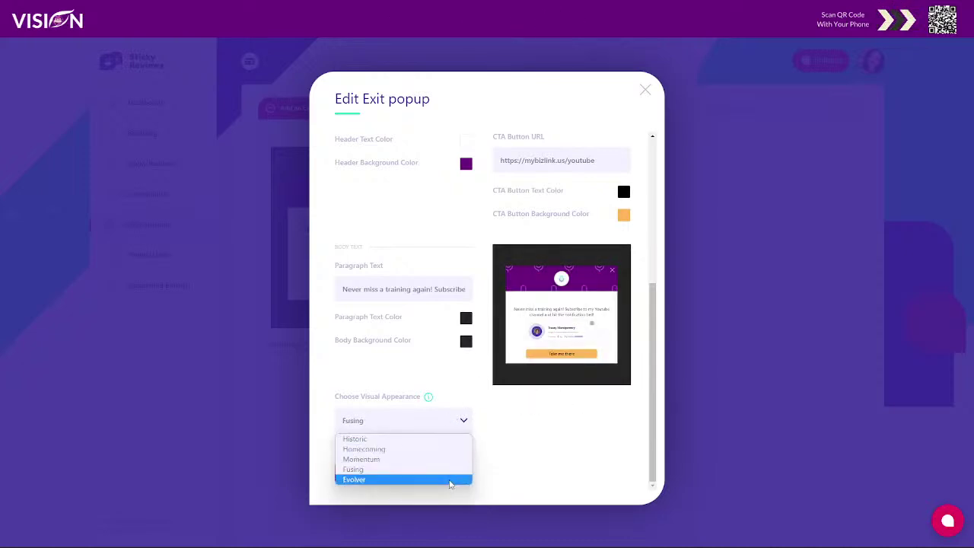
{"action": "left_click", "coordinate": [450, 480]}
{"action": "left_click", "coordinate": [441, 414]}
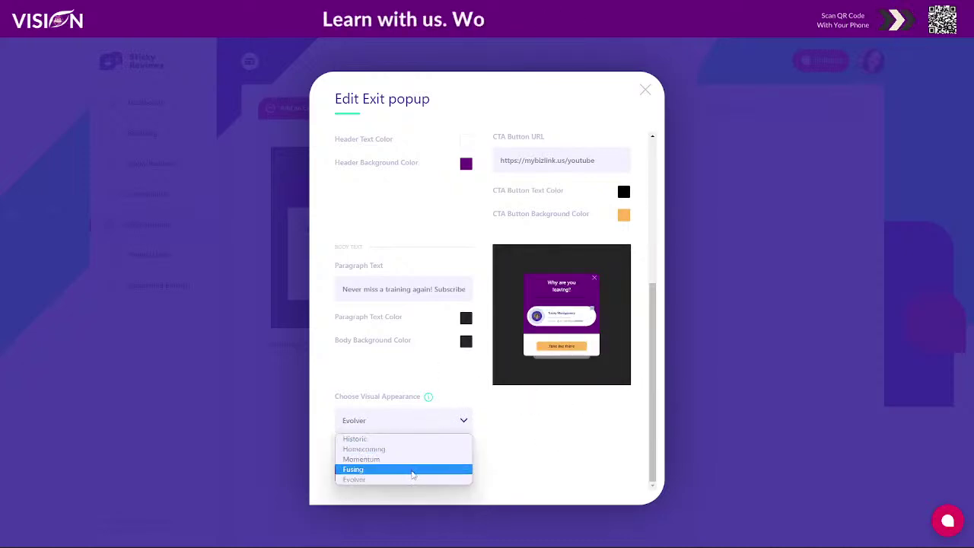
{"action": "left_click", "coordinate": [423, 467]}
Step: Examine the exit pop-up's campaign, sticky review, action, header and CTA button settings along with the preview
{"action": "scroll", "coordinate": [404, 337], "scroll_direction": "up", "scroll_amount": 1}
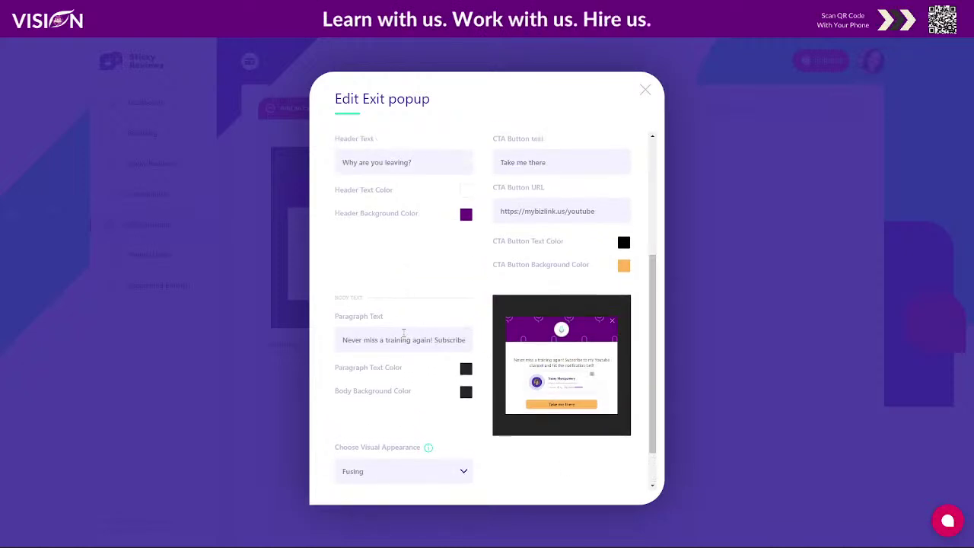
{"action": "scroll", "coordinate": [404, 331], "scroll_direction": "up", "scroll_amount": 4}
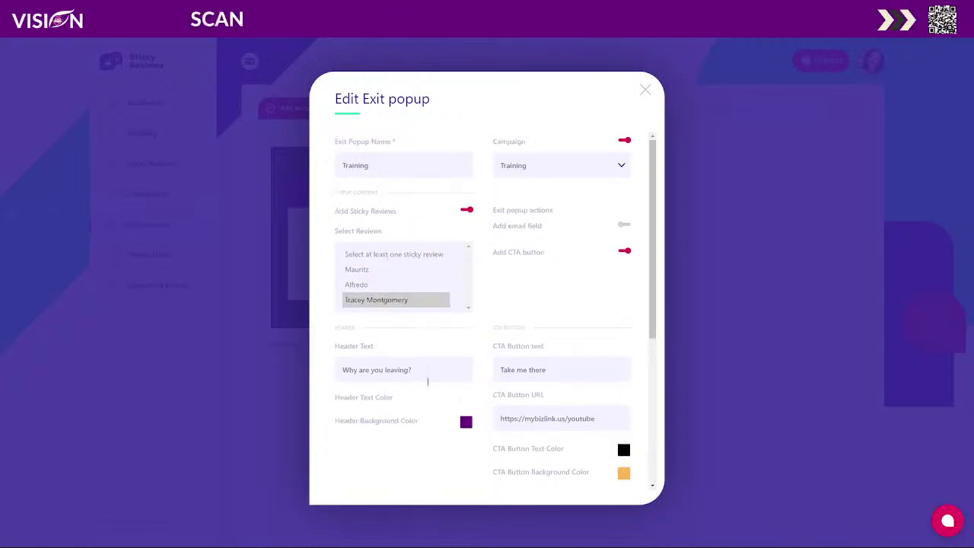
{"action": "scroll", "coordinate": [413, 353], "scroll_direction": "down", "scroll_amount": 2}
{"action": "scroll", "coordinate": [370, 373], "scroll_direction": "up", "scroll_amount": 1}
{"action": "scroll", "coordinate": [429, 370], "scroll_direction": "down", "scroll_amount": 5}
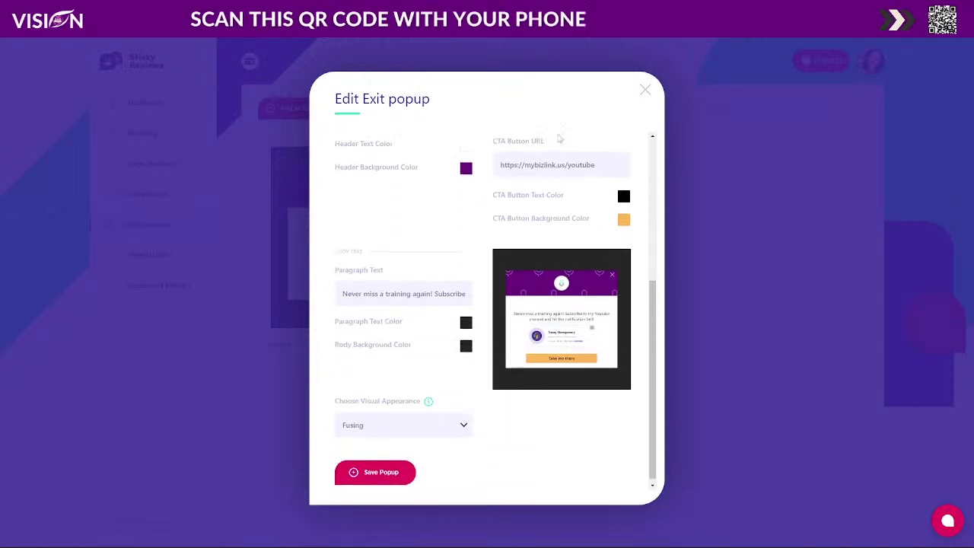
{"action": "scroll", "coordinate": [560, 139], "scroll_direction": "up", "scroll_amount": 2}
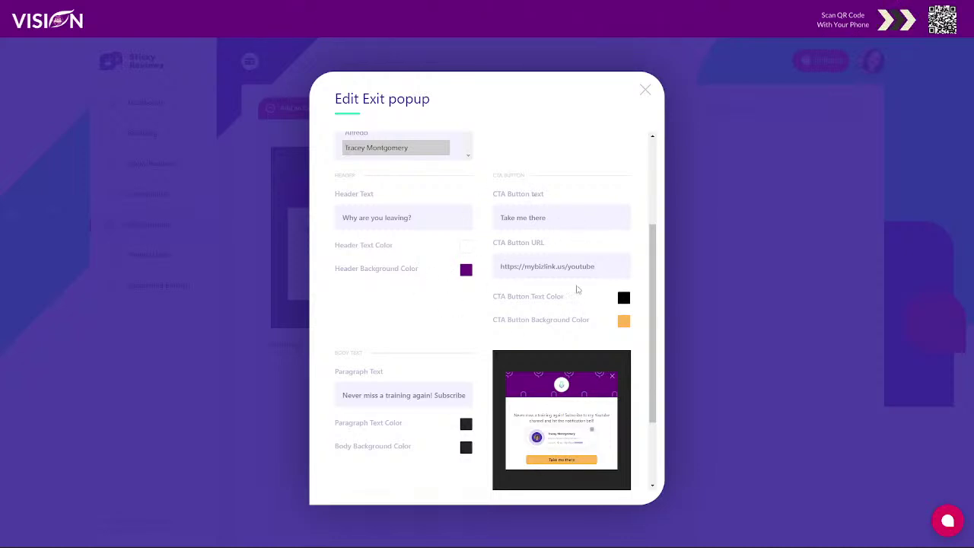
{"action": "scroll", "coordinate": [558, 242], "scroll_direction": "up", "scroll_amount": 3}
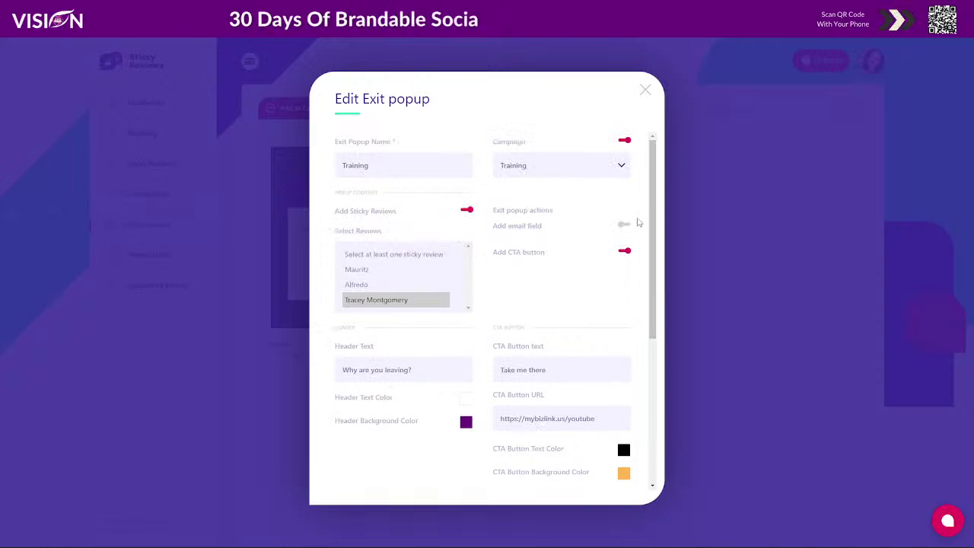
Step: Open the color picker for the header text to view its hex and preset options, and close it
{"action": "scroll", "coordinate": [386, 244], "scroll_direction": "down", "scroll_amount": 3}
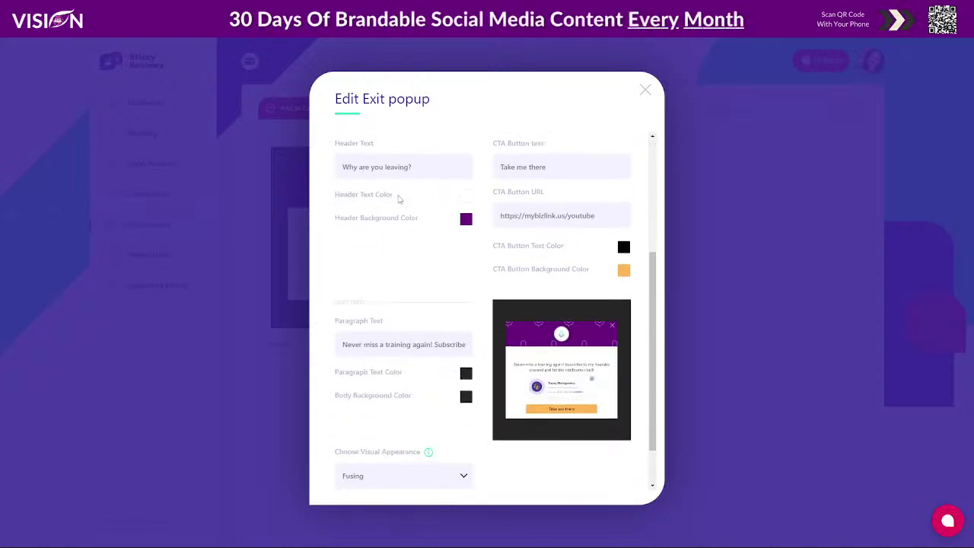
{"action": "left_click", "coordinate": [465, 197]}
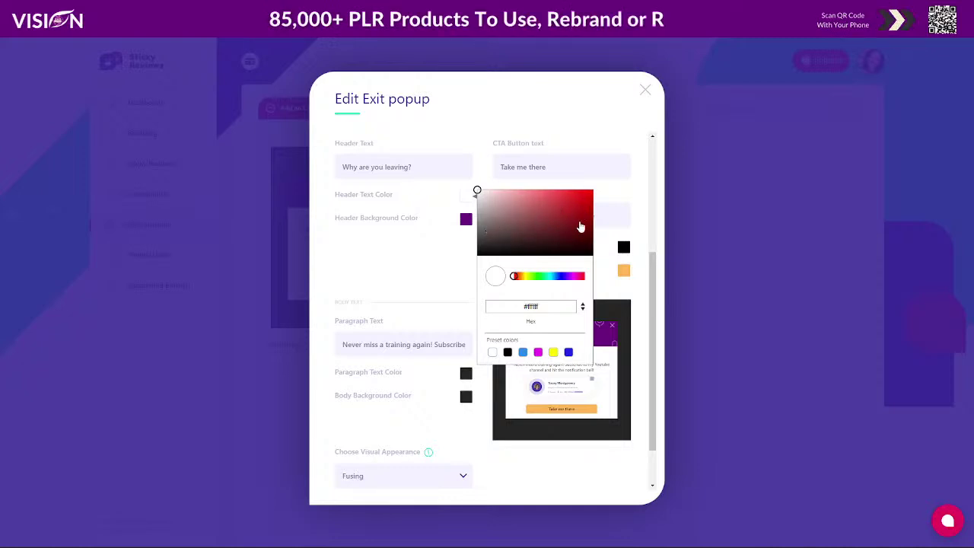
{"action": "left_click", "coordinate": [422, 252]}
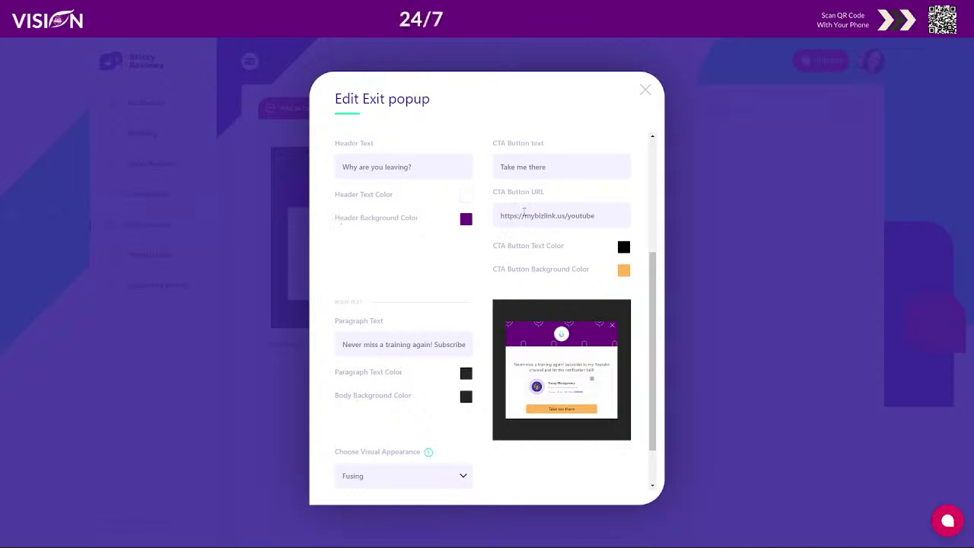
Step: Review the CTA button URL by highlighting the full address, and clear the highlight
{"action": "left_click_drag", "start_coordinate": [498, 217], "coordinate": [618, 222]}
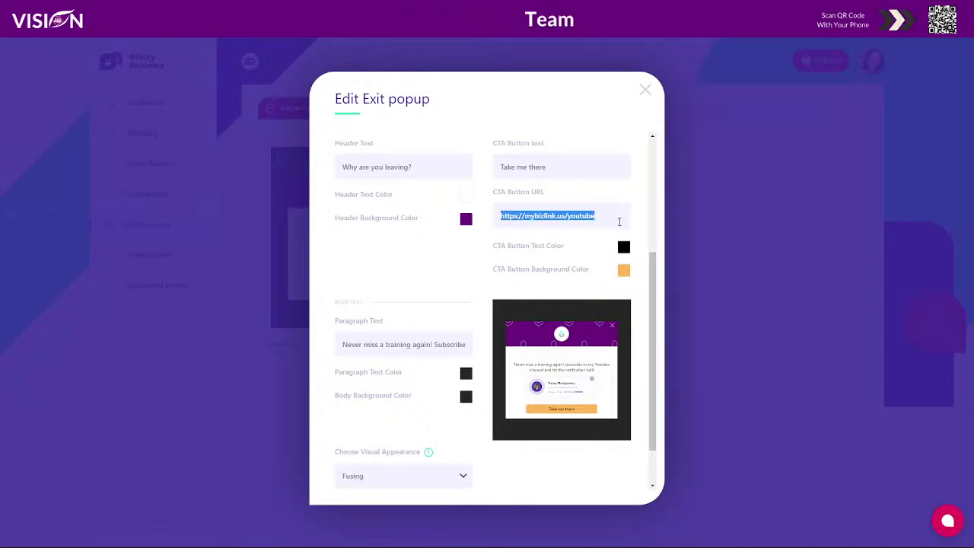
{"action": "left_click", "coordinate": [618, 221]}
{"action": "left_click_drag", "start_coordinate": [495, 215], "coordinate": [642, 219]}
{"action": "left_click", "coordinate": [623, 213]}
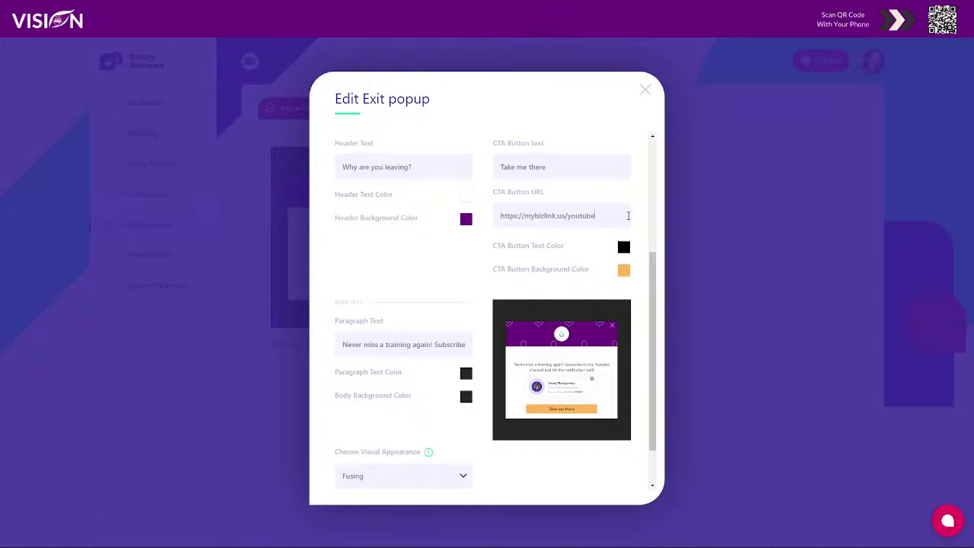
{"action": "left_click_drag", "start_coordinate": [500, 216], "coordinate": [595, 216]}
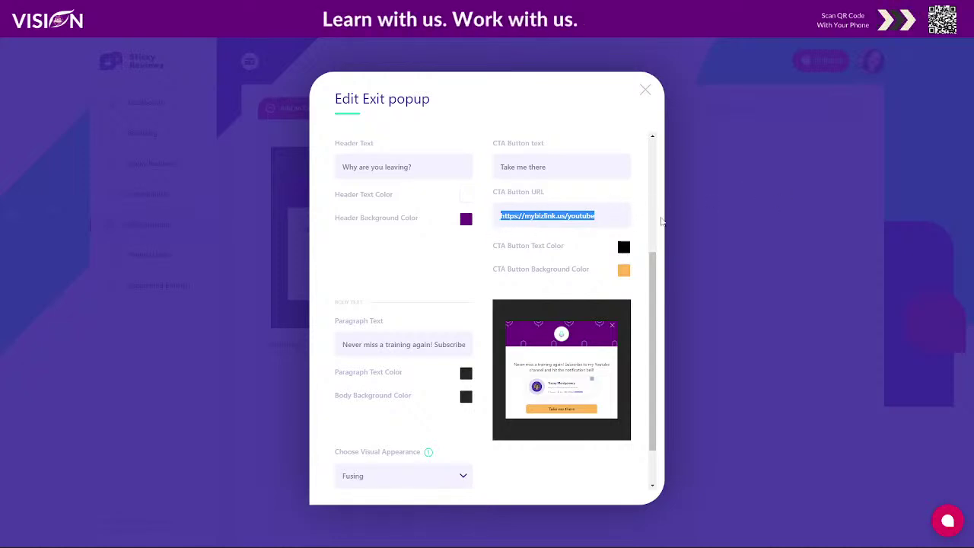
{"action": "left_click", "coordinate": [462, 261]}
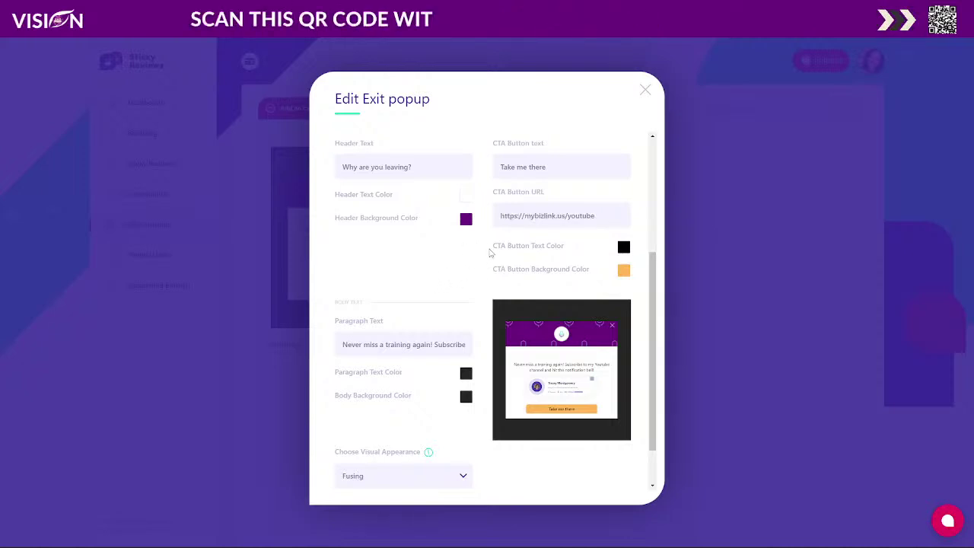
Step: Highlight the CTA button's text color and background color settings and compare them with the button in the preview
{"action": "left_click_drag", "start_coordinate": [495, 246], "coordinate": [576, 254]}
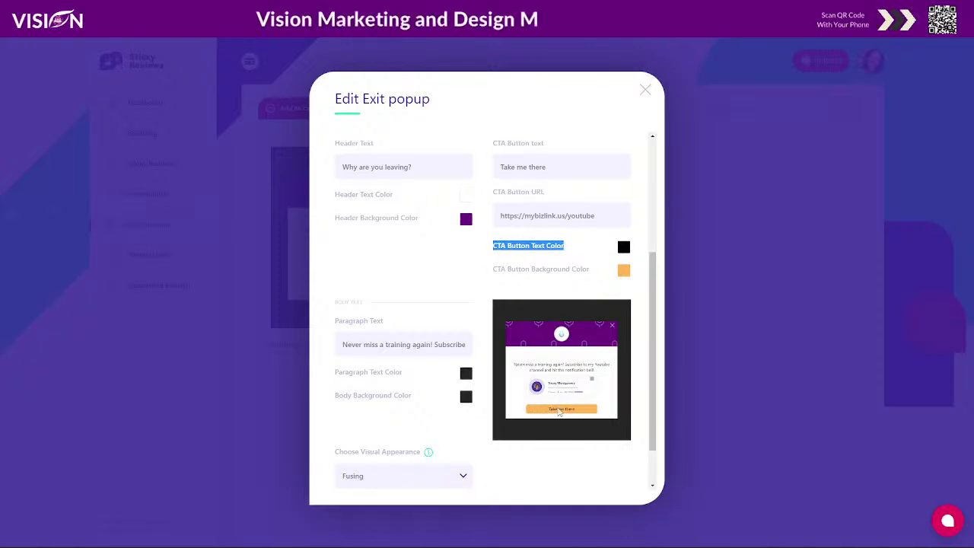
{"action": "left_click", "coordinate": [492, 272]}
{"action": "left_click_drag", "start_coordinate": [491, 273], "coordinate": [626, 280]}
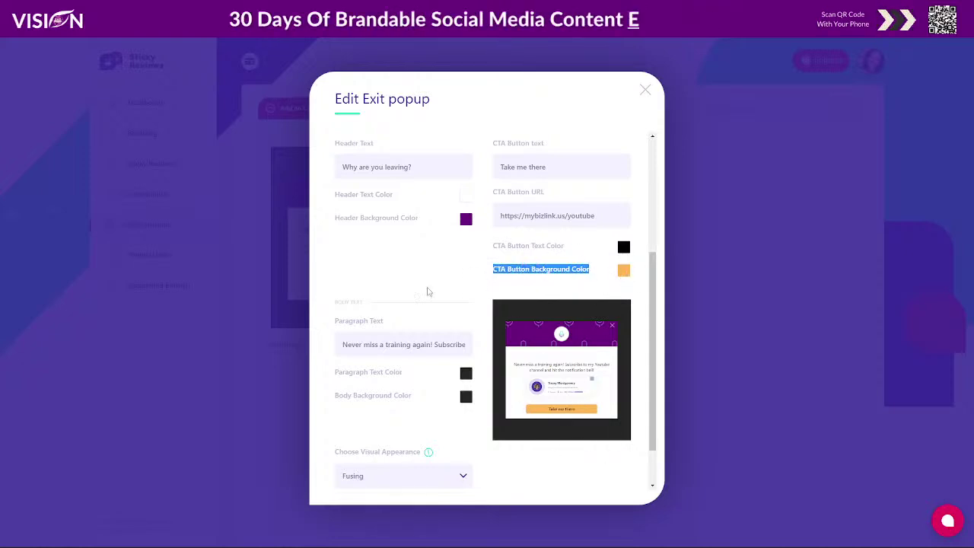
Step: Review the exit pop-up's full paragraph text to its end, and close the pop-up editor without saving
{"action": "scroll", "coordinate": [422, 291], "scroll_direction": "down", "scroll_amount": 1}
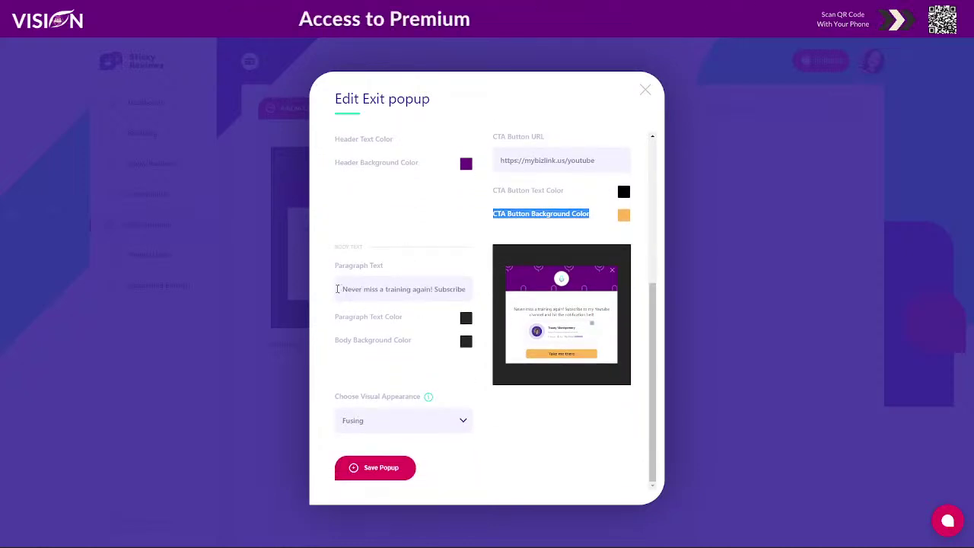
{"action": "left_click", "coordinate": [515, 312]}
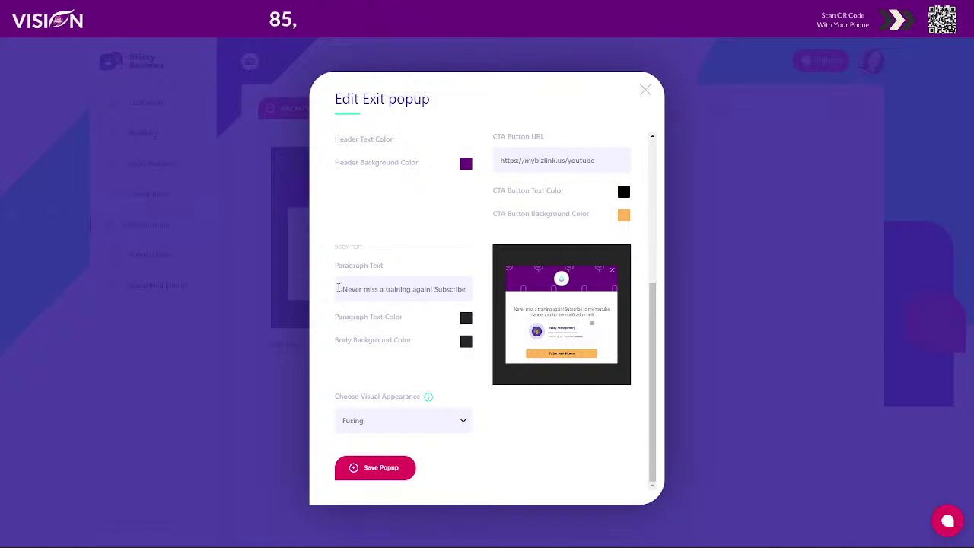
{"action": "left_click_drag", "start_coordinate": [342, 289], "coordinate": [470, 296]}
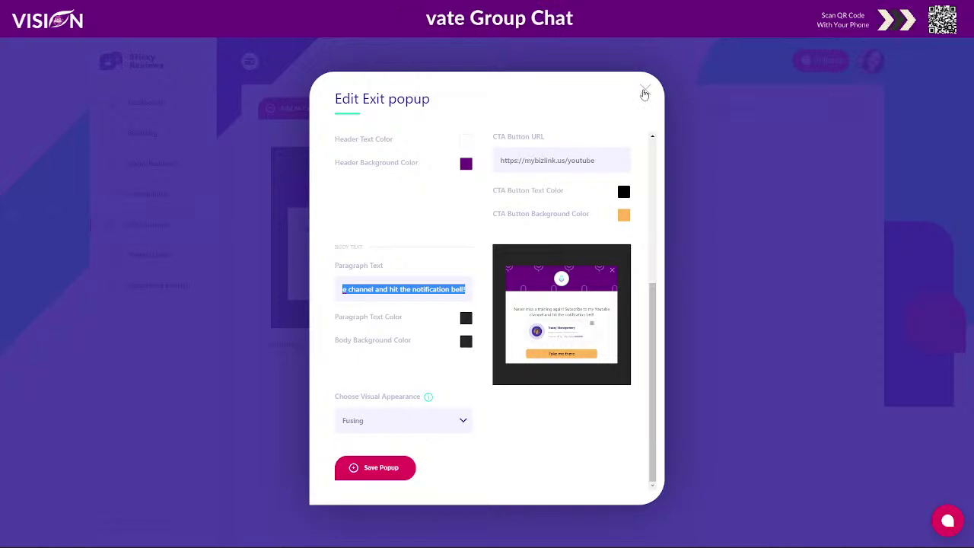
{"action": "left_click", "coordinate": [644, 93]}
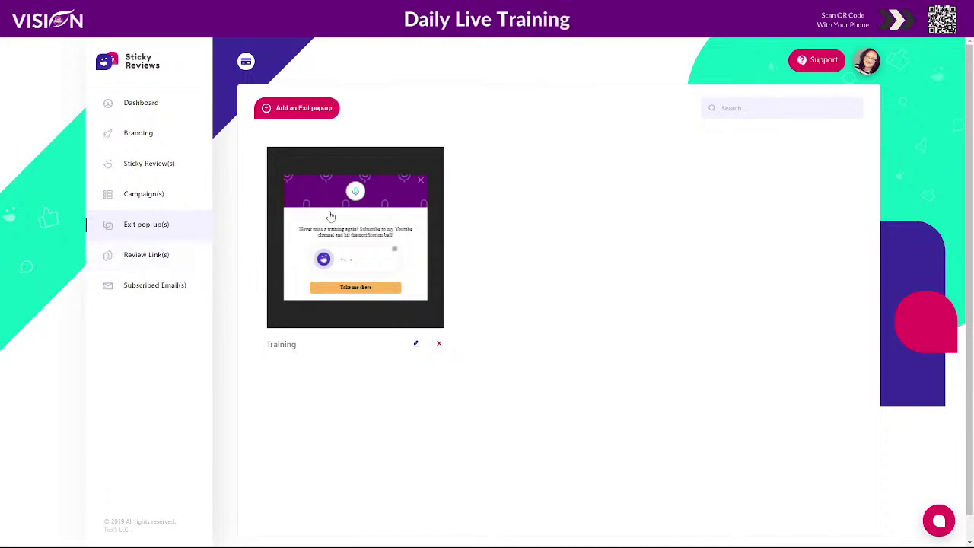
Step: Go to the review links and copy the Training review link to the clipboard
{"action": "left_click", "coordinate": [147, 257]}
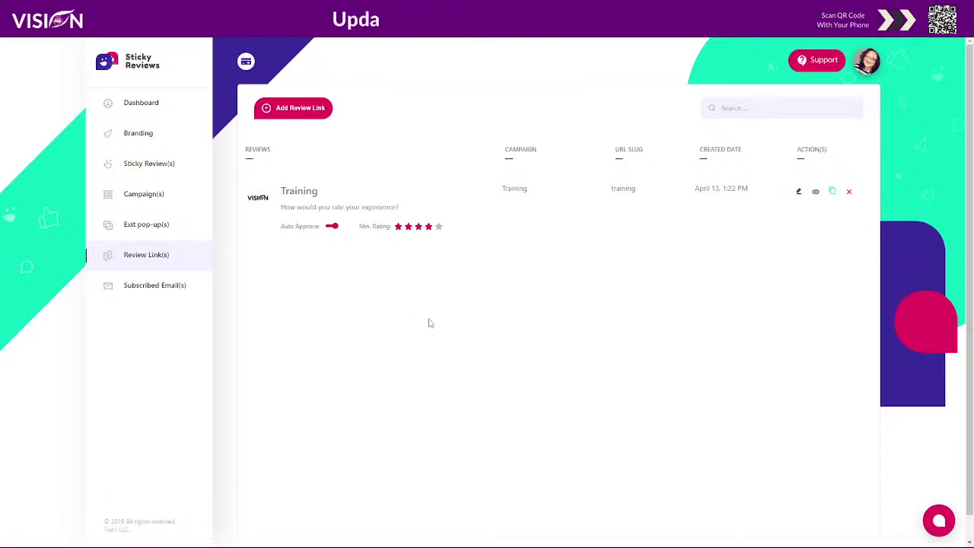
{"action": "mouse_move", "coordinate": [380, 242]}
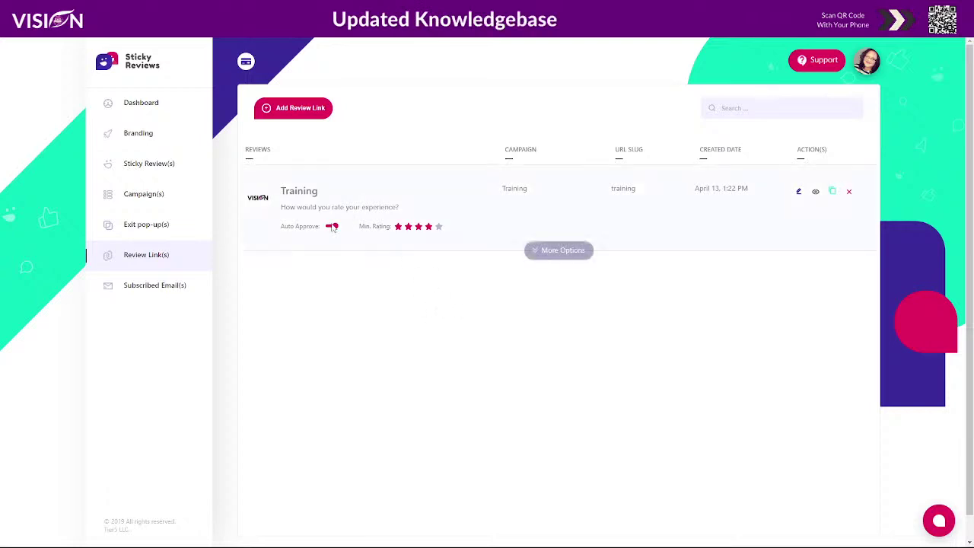
{"action": "left_click", "coordinate": [832, 191]}
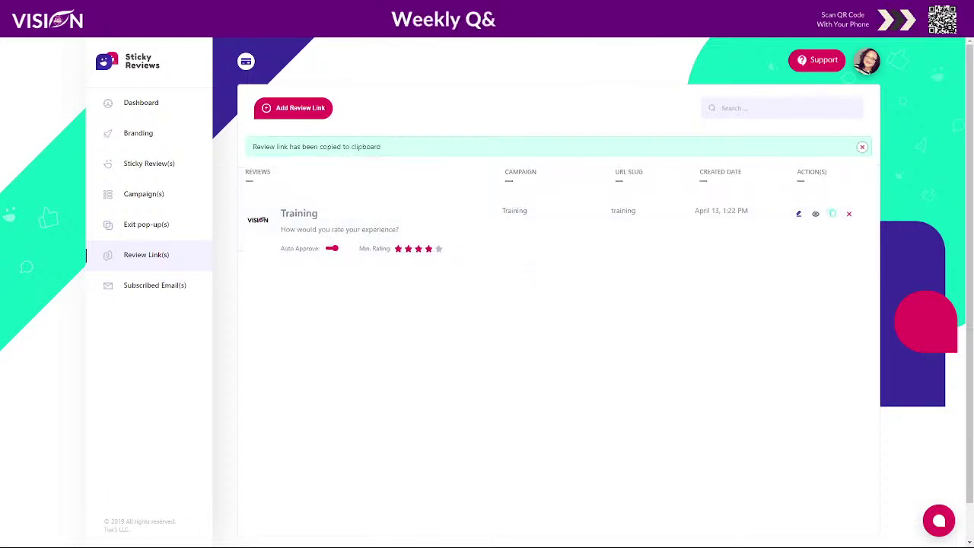
Step: Open the copied Training review link in an Incognito window and proceed past the privacy warning to reviews.myvisionagency.com
{"action": "left_click", "coordinate": [960, 31]}
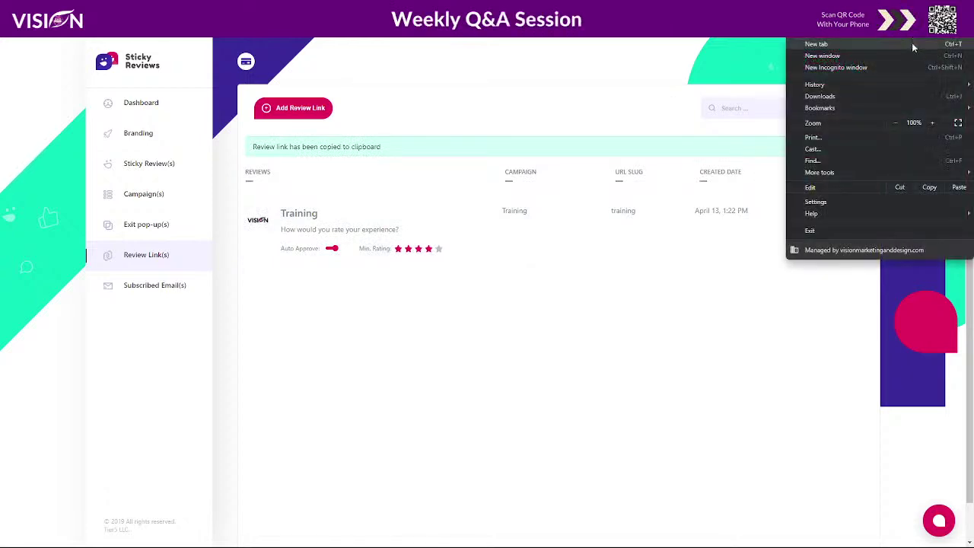
{"action": "left_click", "coordinate": [852, 68]}
{"action": "key", "text": "ctrl+v"}
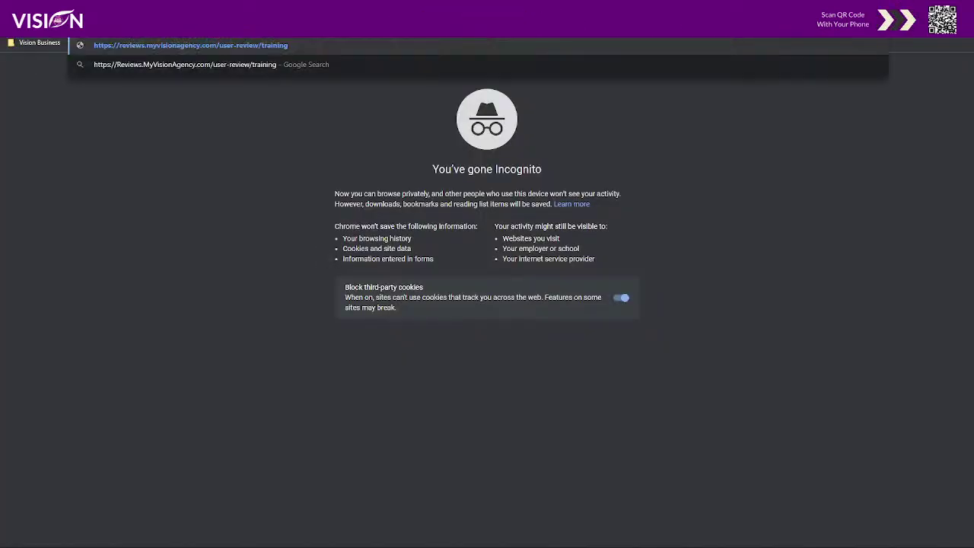
{"action": "key", "text": "Return"}
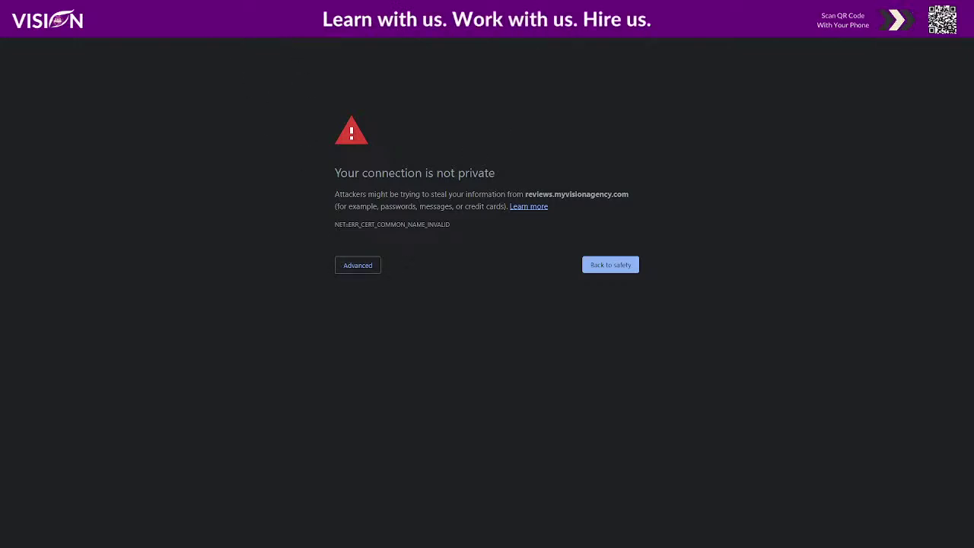
{"action": "left_click", "coordinate": [349, 270]}
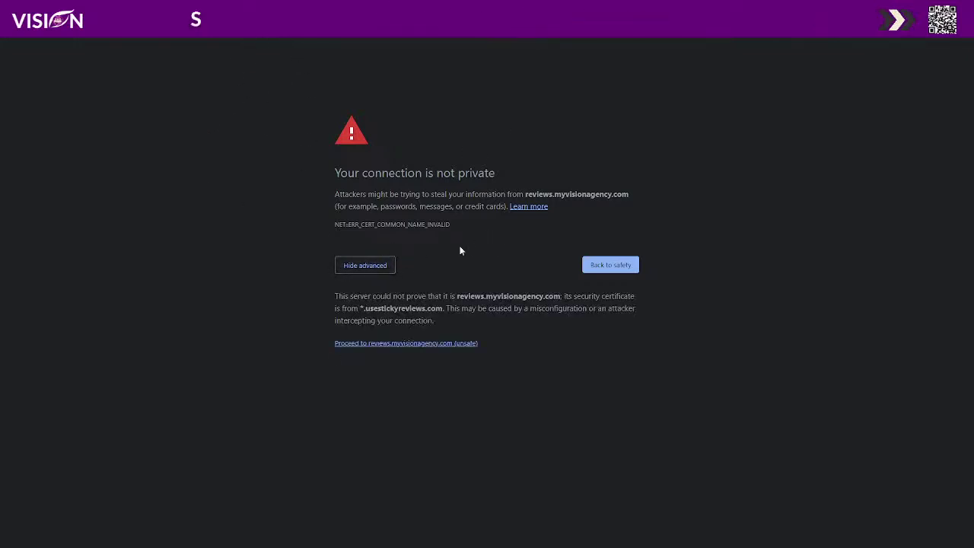
{"action": "left_click", "coordinate": [425, 343]}
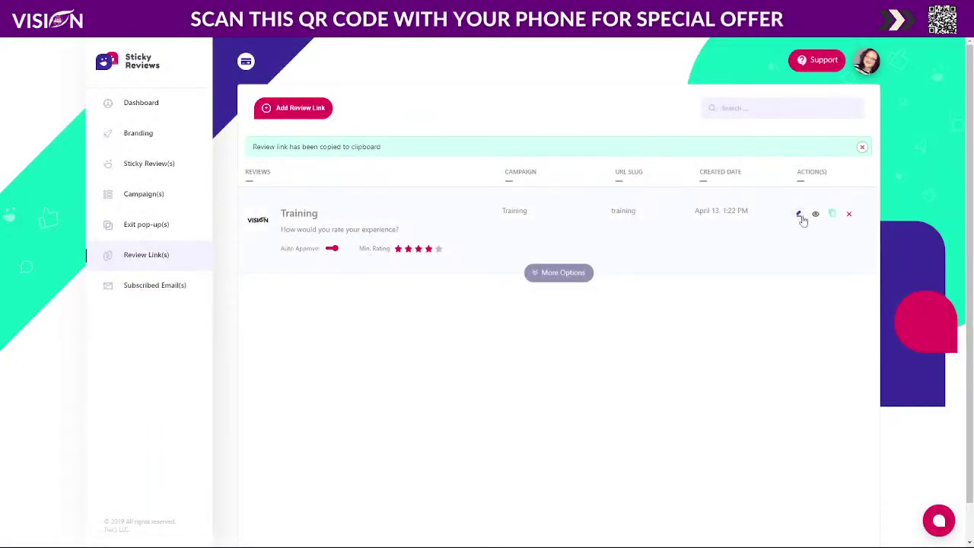
Step: Return to the review links, open the Training link for editing, and view its custom domain choices without changing the selection
{"action": "left_click", "coordinate": [799, 214]}
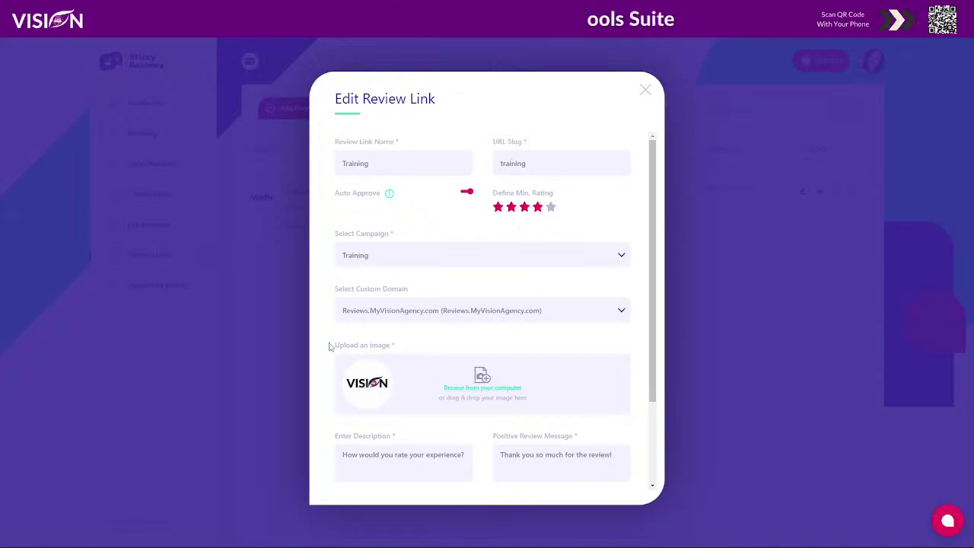
{"action": "left_click", "coordinate": [353, 312]}
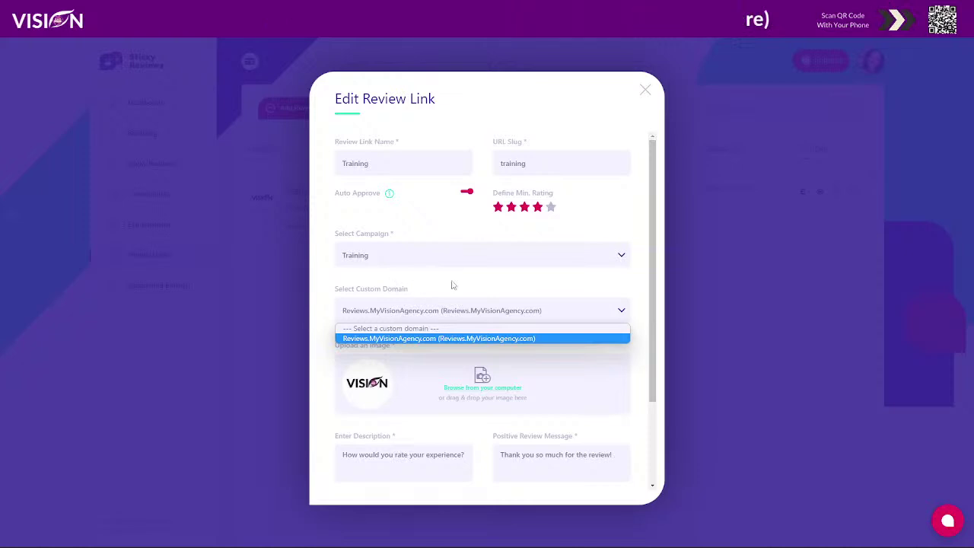
{"action": "left_click", "coordinate": [550, 115]}
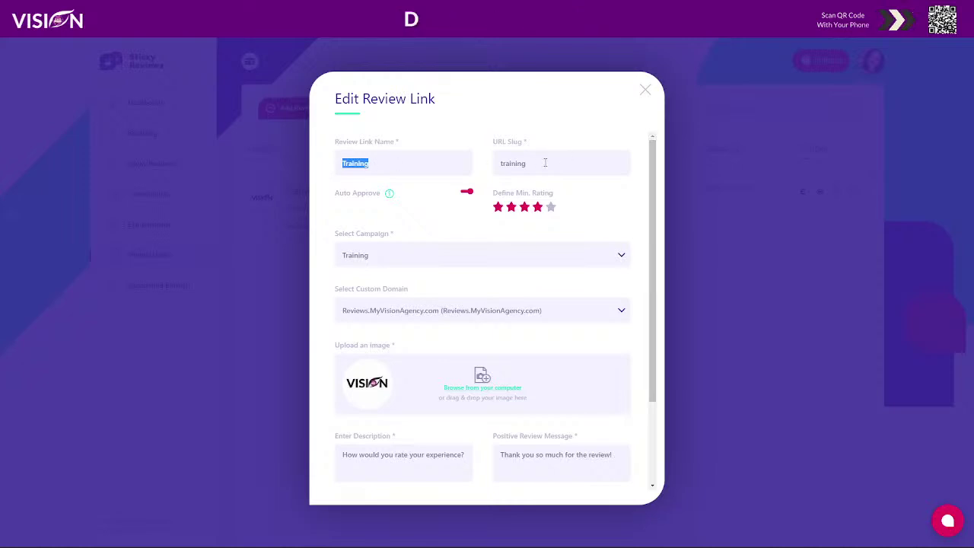
Step: Highlight the URL slug, add the word "Slug" to the review link name, and remove the added word
{"action": "double_click", "coordinate": [545, 162]}
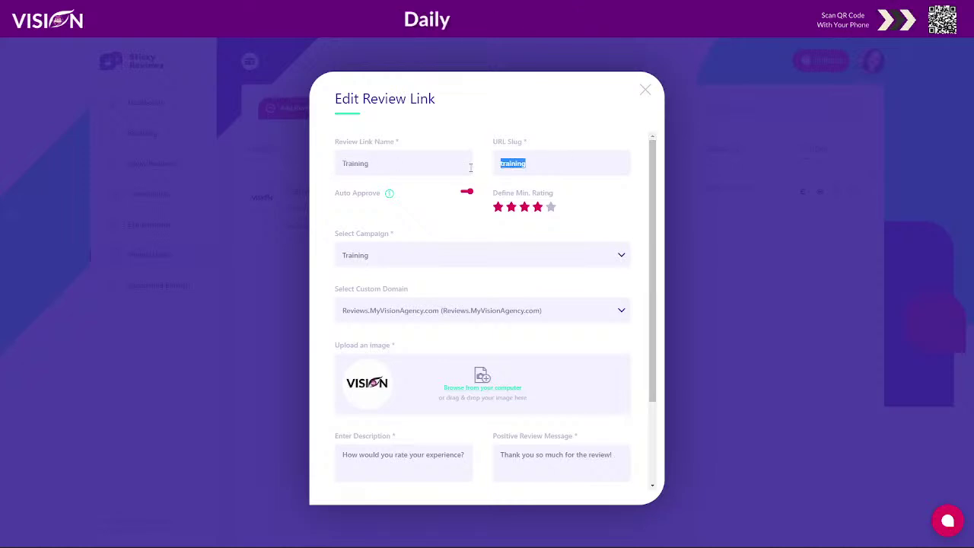
{"action": "left_click", "coordinate": [383, 161]}
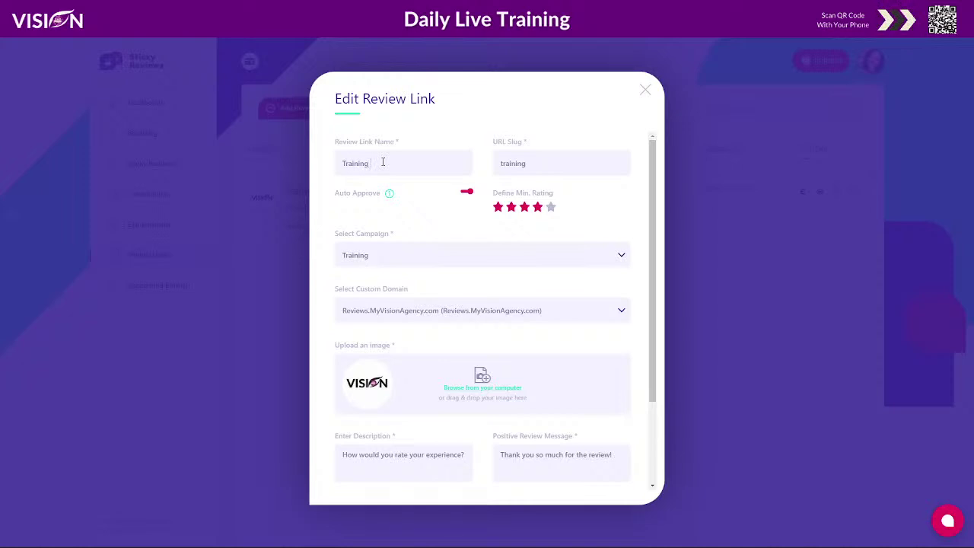
{"action": "type", "text": "Slug"}
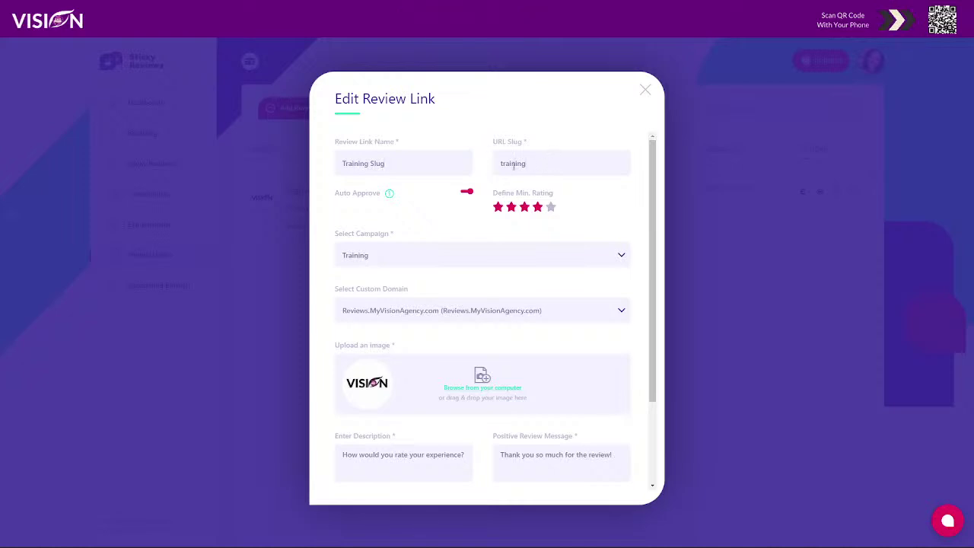
{"action": "double_click", "coordinate": [377, 163]}
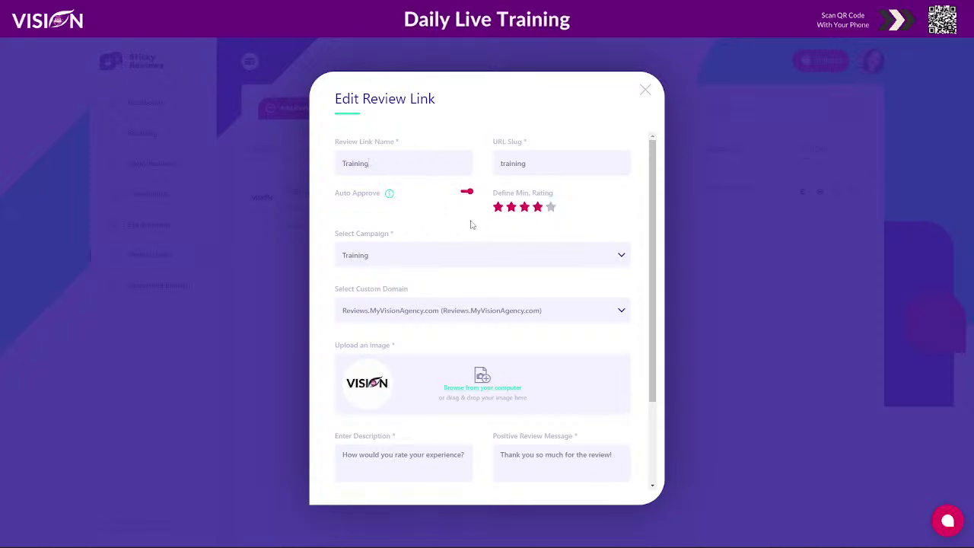
Step: Switch Auto Approve off and back on, and check the campaign and custom domain options without changing either selection
{"action": "left_click", "coordinate": [467, 194]}
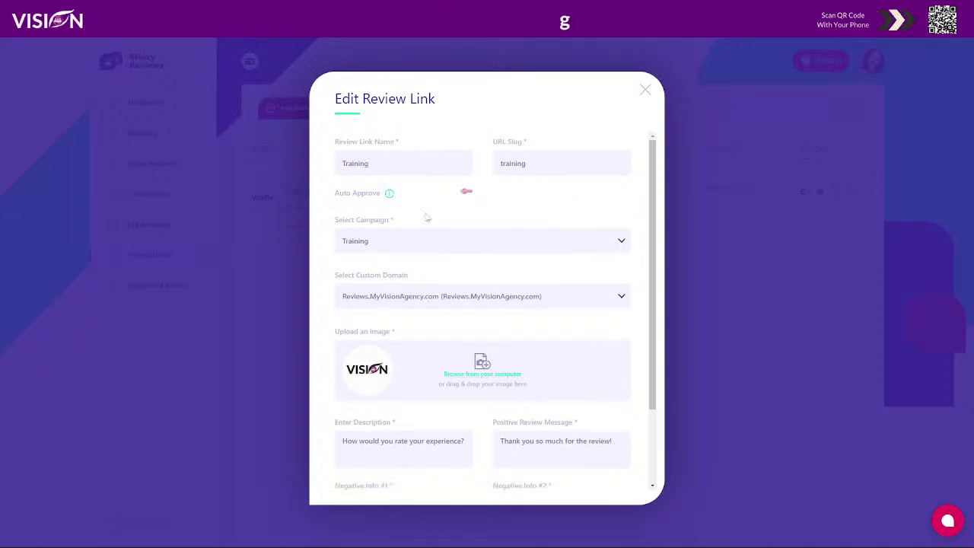
{"action": "left_click", "coordinate": [467, 193]}
{"action": "left_click", "coordinate": [379, 259]}
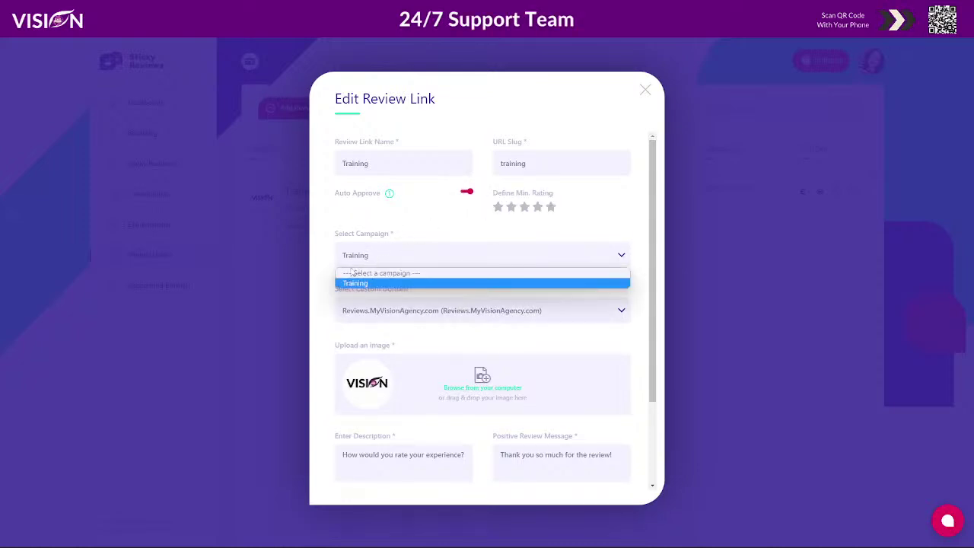
{"action": "left_click", "coordinate": [326, 267]}
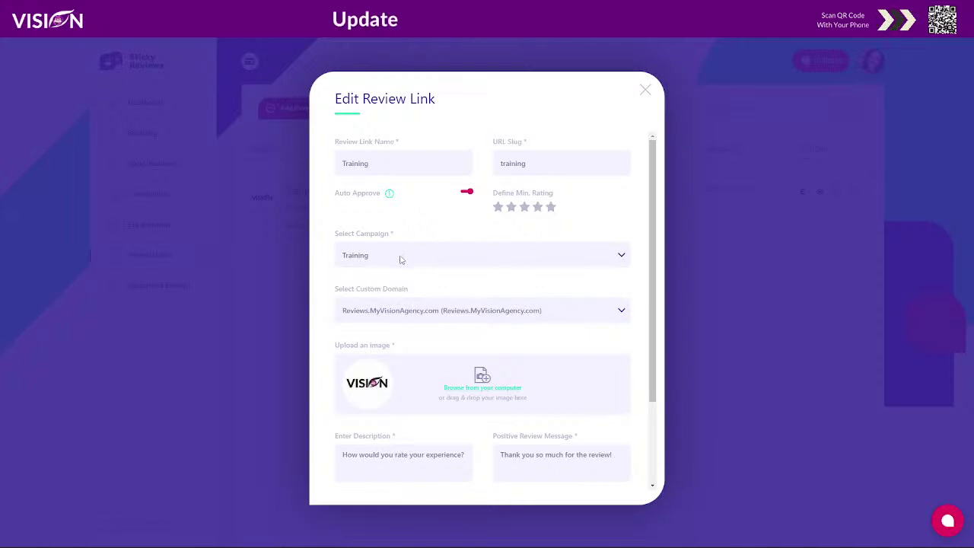
{"action": "scroll", "coordinate": [517, 253], "scroll_direction": "down", "scroll_amount": 2}
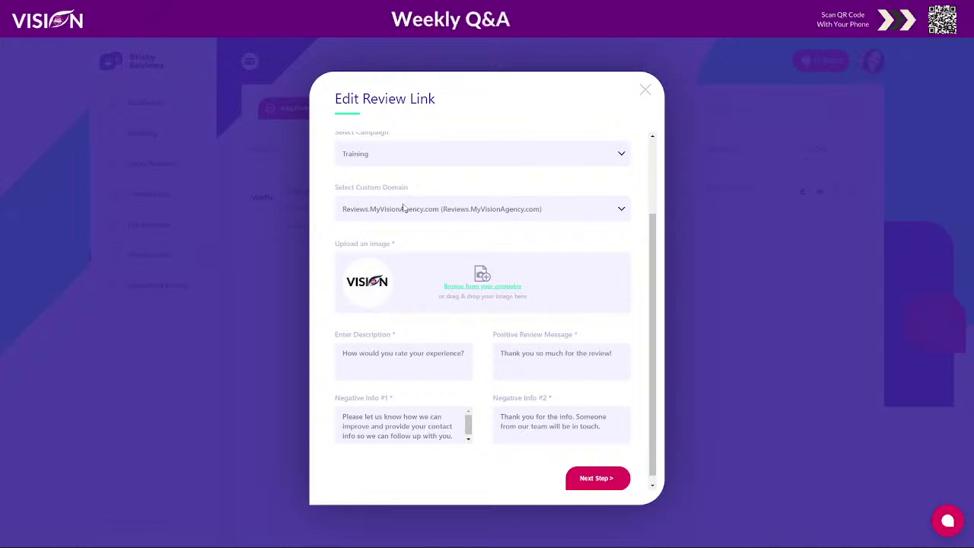
{"action": "left_click", "coordinate": [479, 210]}
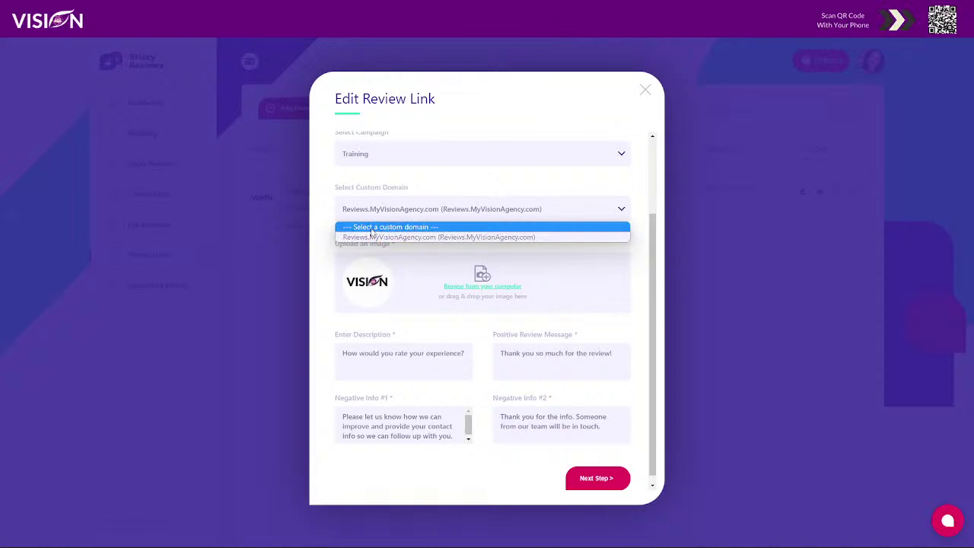
{"action": "left_click", "coordinate": [464, 173]}
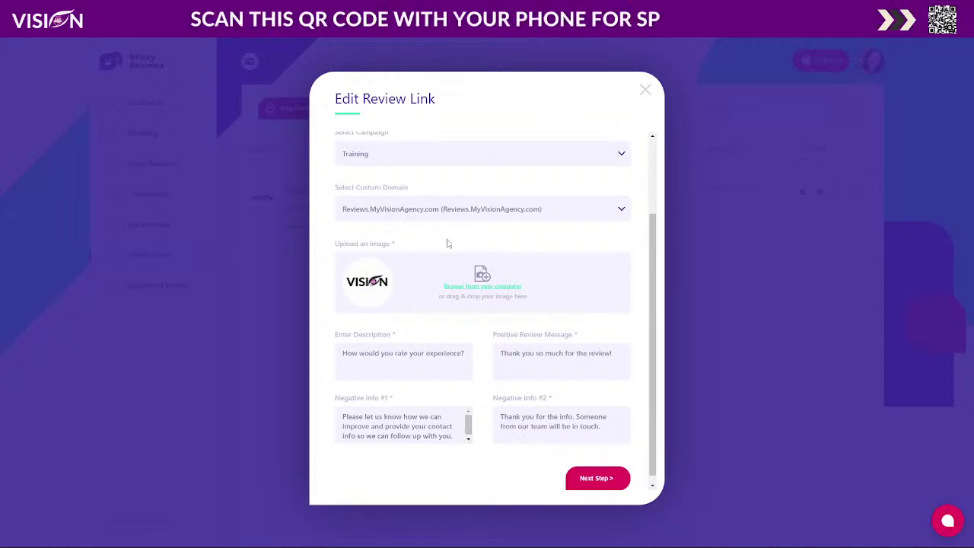
Step: Examine the pricing plans' custom domain allowances and the Review Links feature section on the Sticky Reviews website
{"action": "scroll", "coordinate": [541, 242], "scroll_direction": "down", "scroll_amount": 1}
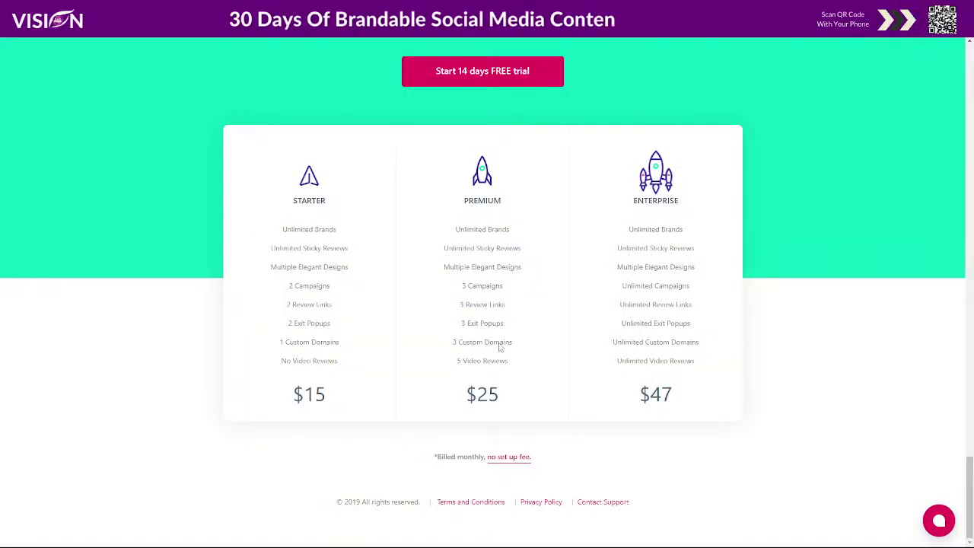
{"action": "scroll", "coordinate": [500, 348], "scroll_direction": "up", "scroll_amount": 20}
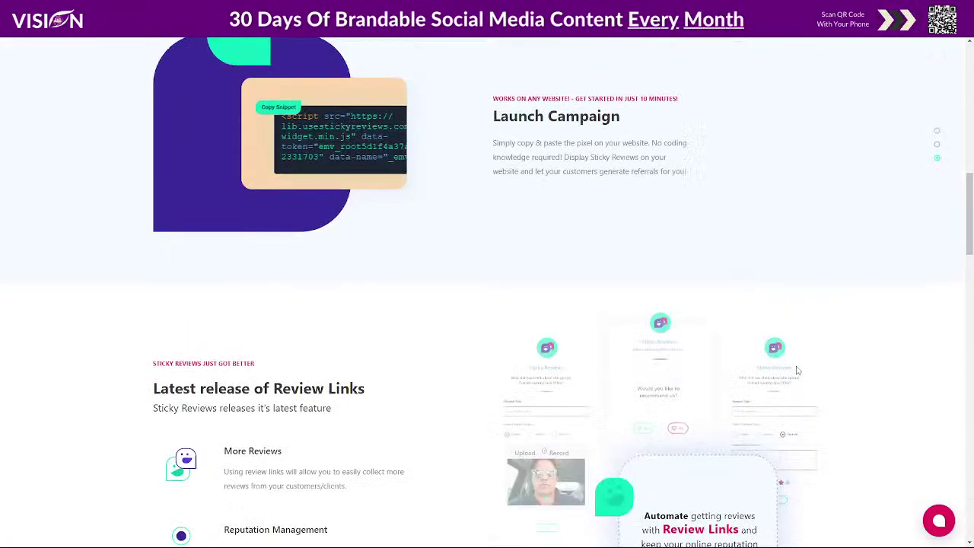
{"action": "scroll", "coordinate": [797, 370], "scroll_direction": "down", "scroll_amount": 2}
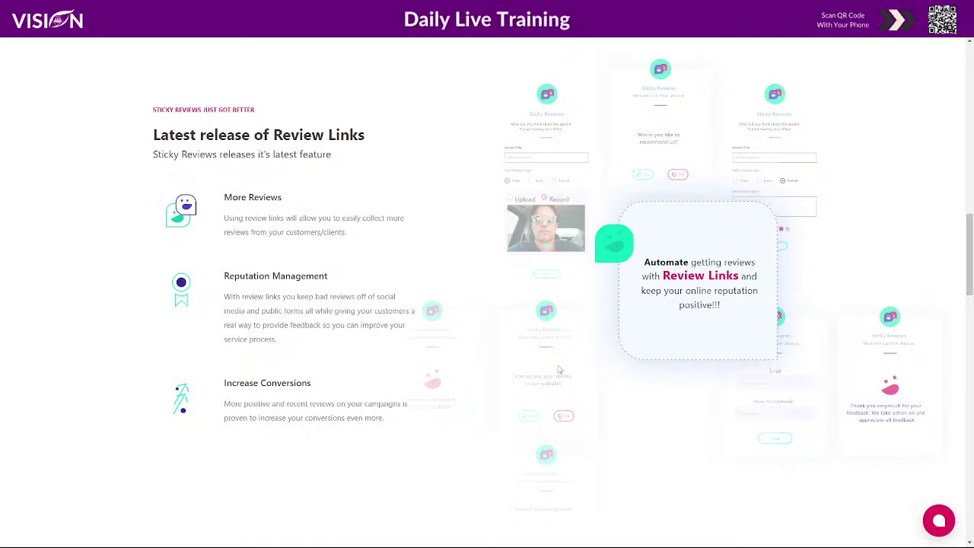
{"action": "scroll", "coordinate": [563, 358], "scroll_direction": "down", "scroll_amount": 2}
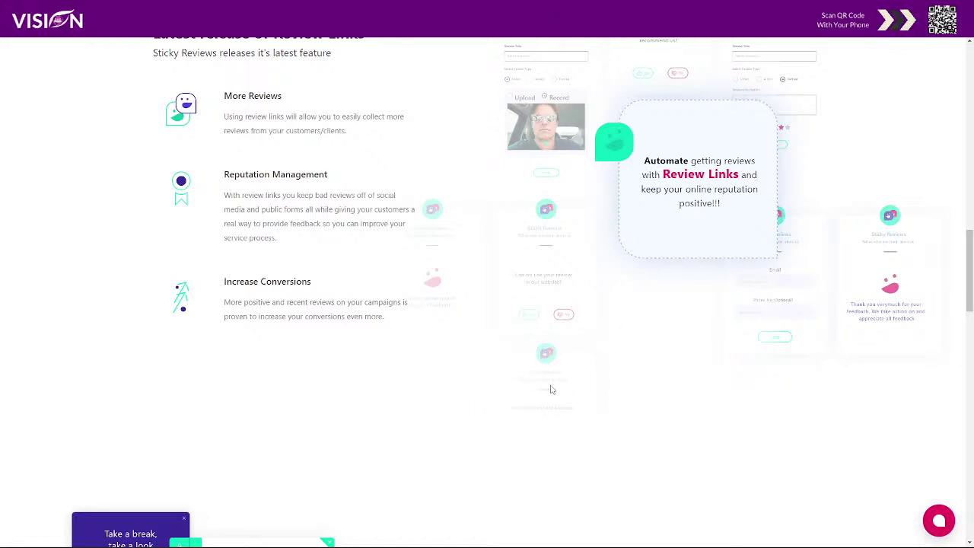
{"action": "scroll", "coordinate": [558, 408], "scroll_direction": "up", "scroll_amount": 3}
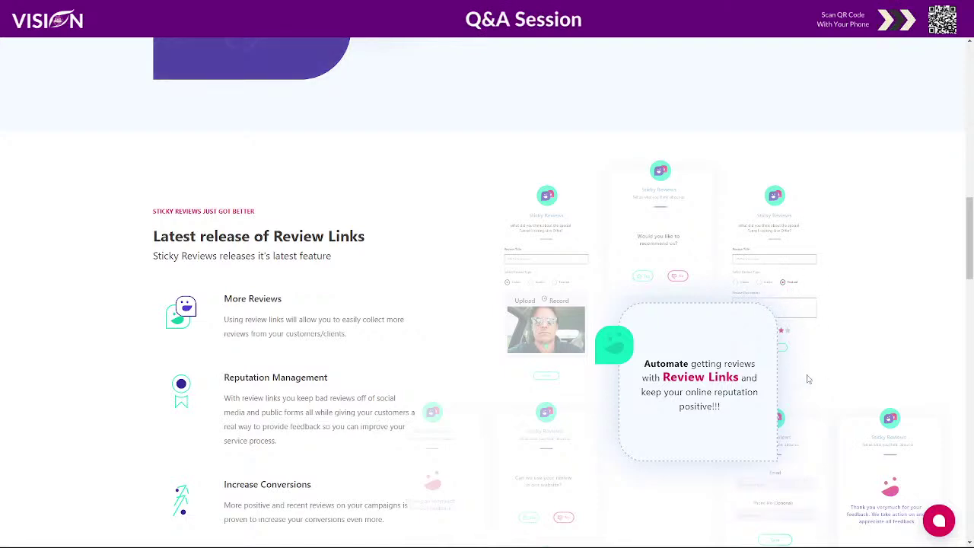
{"action": "scroll", "coordinate": [791, 294], "scroll_direction": "down", "scroll_amount": 2}
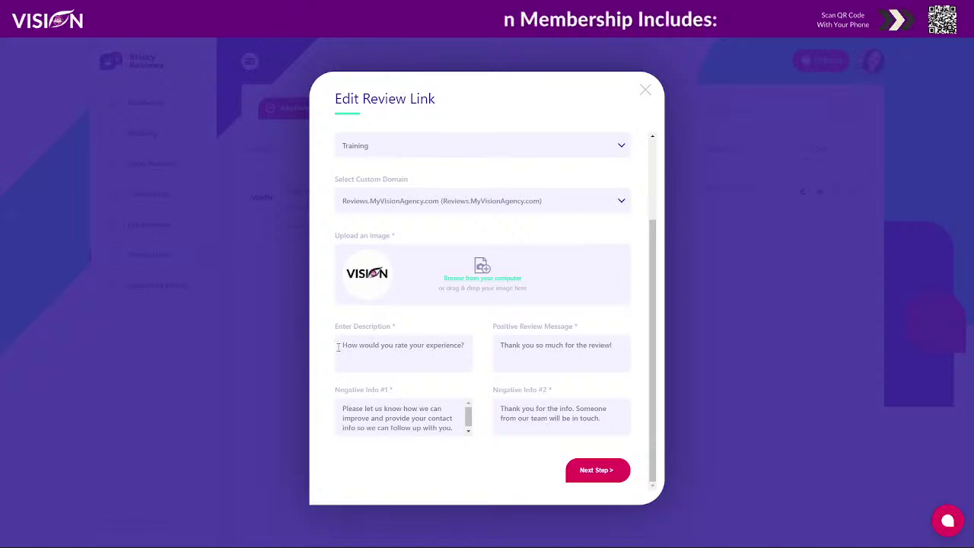
Step: Review the Training link's description, positive review message and both negative info texts by highlighting each in turn
{"action": "left_click_drag", "start_coordinate": [340, 345], "coordinate": [478, 356]}
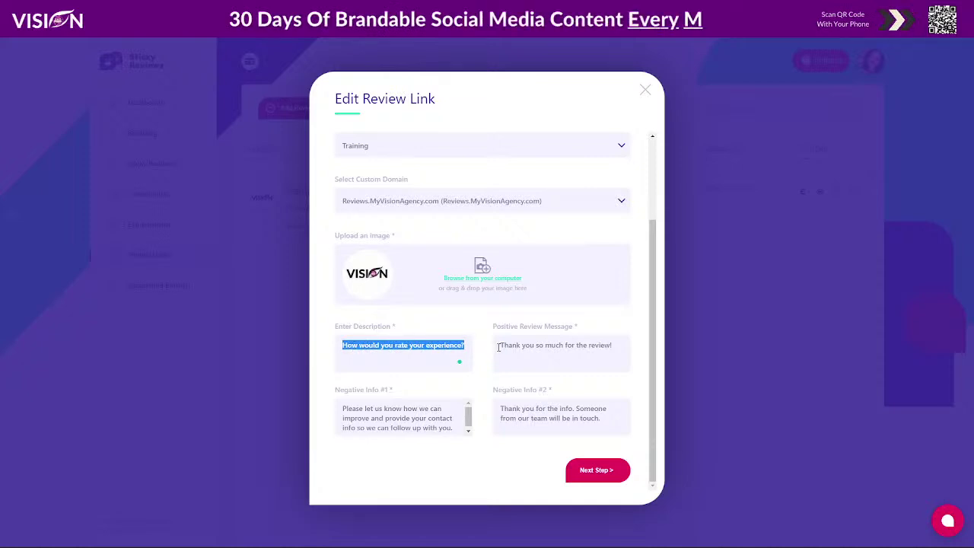
{"action": "left_click_drag", "start_coordinate": [499, 347], "coordinate": [630, 346]}
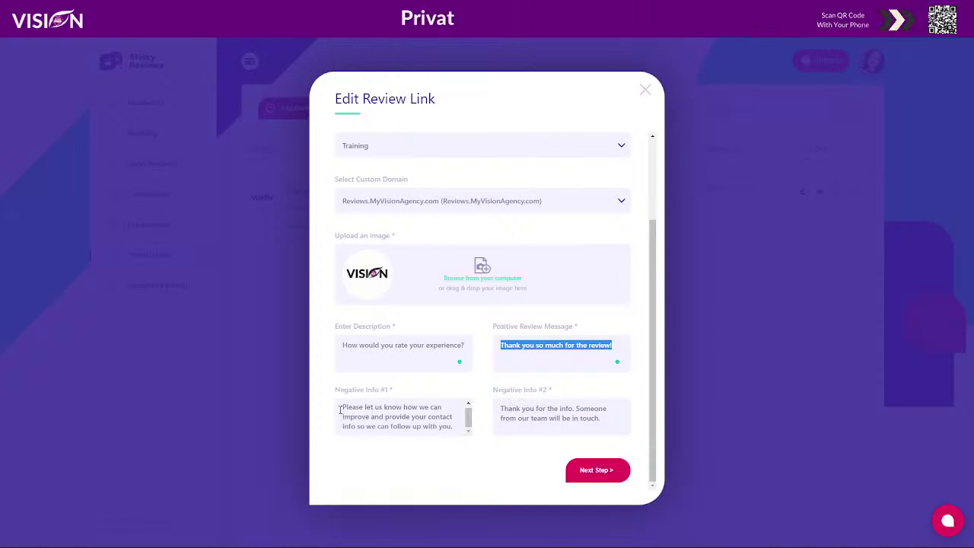
{"action": "left_click_drag", "start_coordinate": [340, 410], "coordinate": [458, 437]}
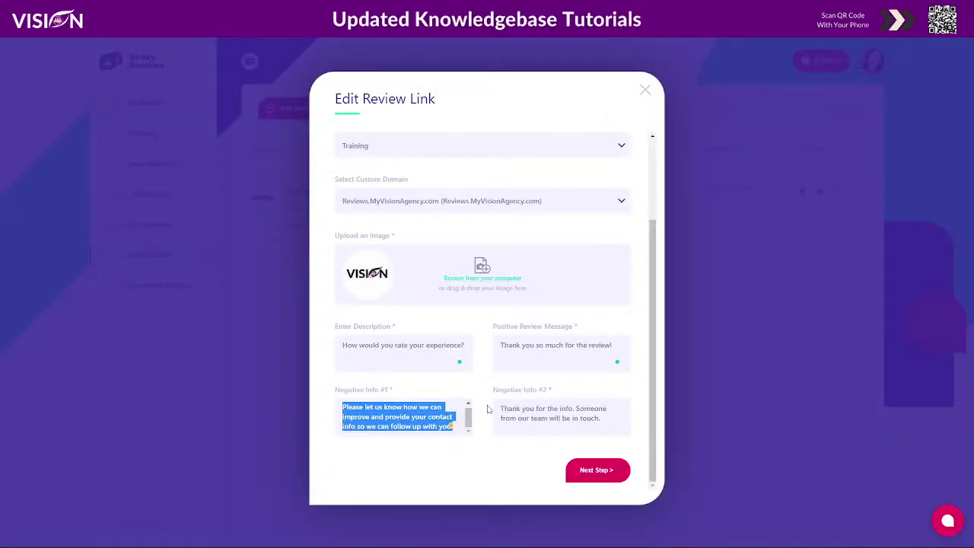
{"action": "left_click_drag", "start_coordinate": [500, 409], "coordinate": [613, 421]}
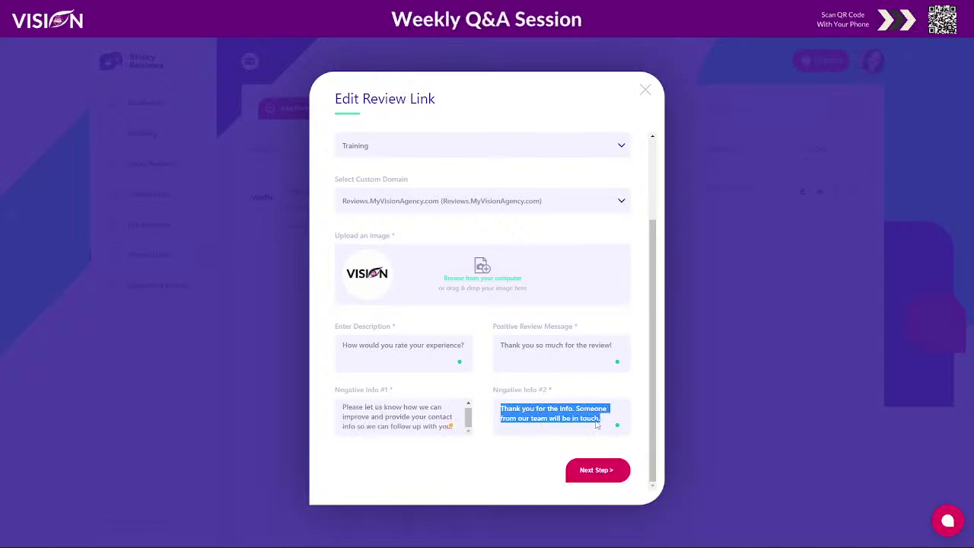
Step: Define the minimum rating as four stars and continue to the review link's appearance settings
{"action": "left_click", "coordinate": [585, 470]}
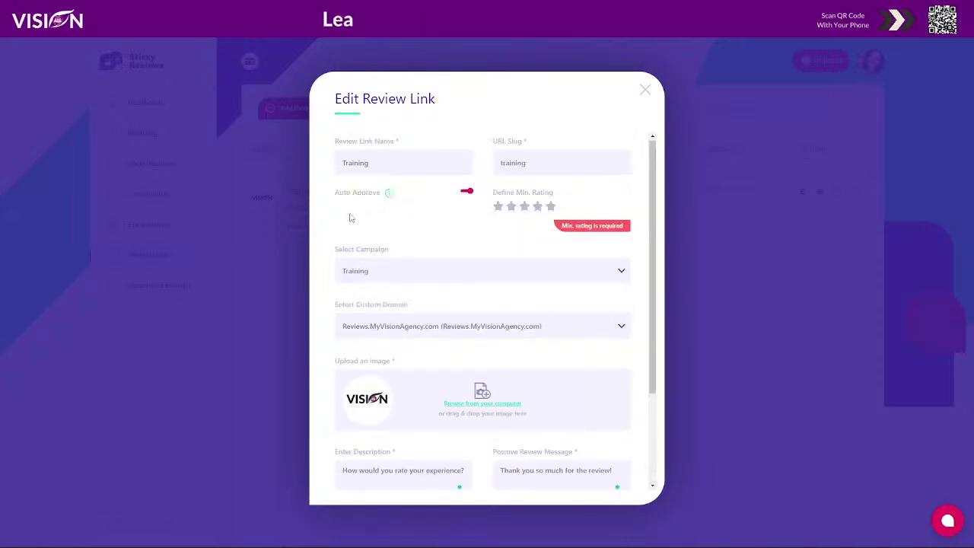
{"action": "scroll", "coordinate": [563, 426], "scroll_direction": "down", "scroll_amount": 3}
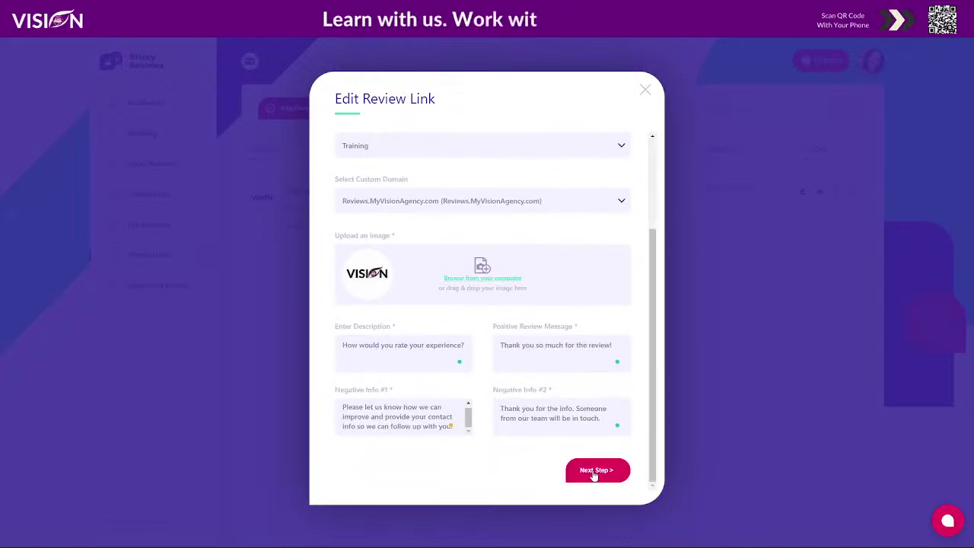
{"action": "left_click", "coordinate": [600, 472]}
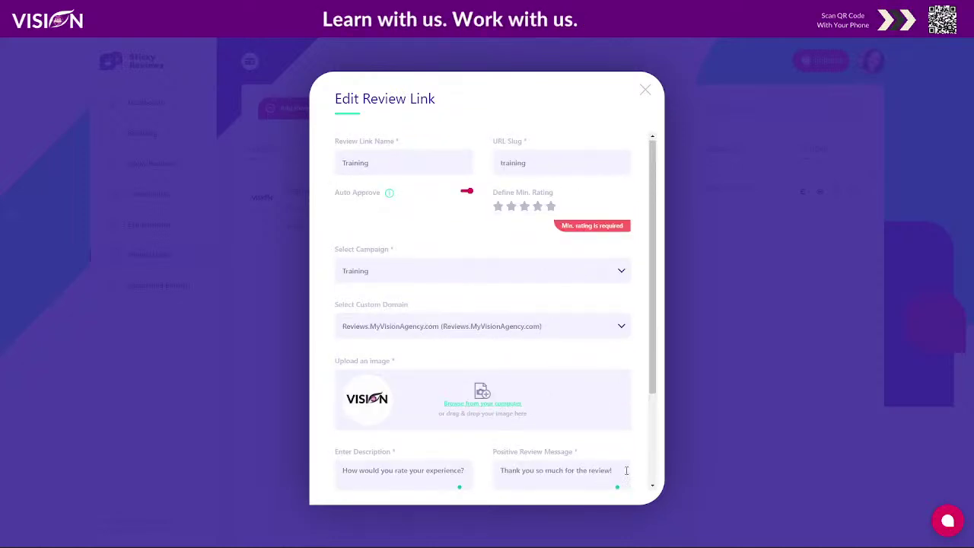
{"action": "left_click", "coordinate": [538, 206]}
{"action": "scroll", "coordinate": [576, 456], "scroll_direction": "down", "scroll_amount": 5}
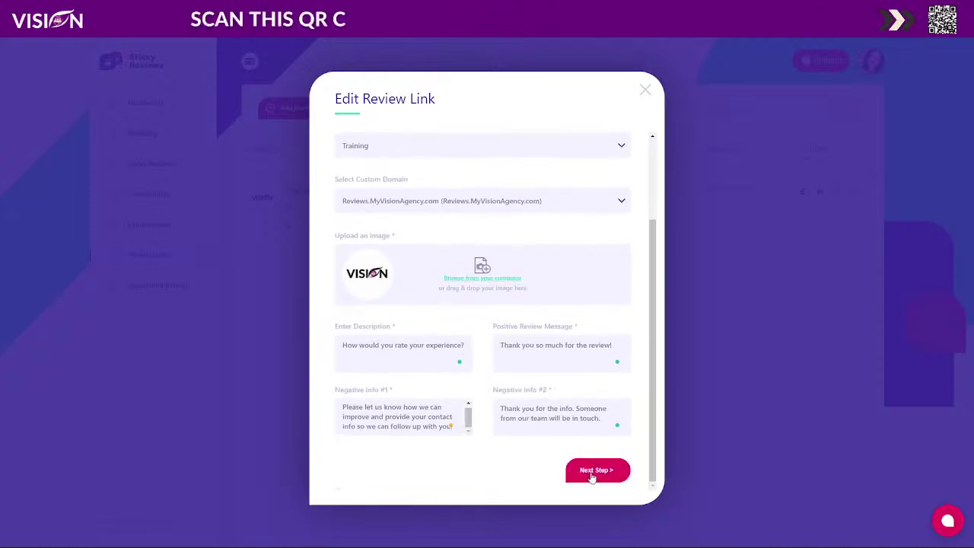
{"action": "left_click", "coordinate": [593, 470]}
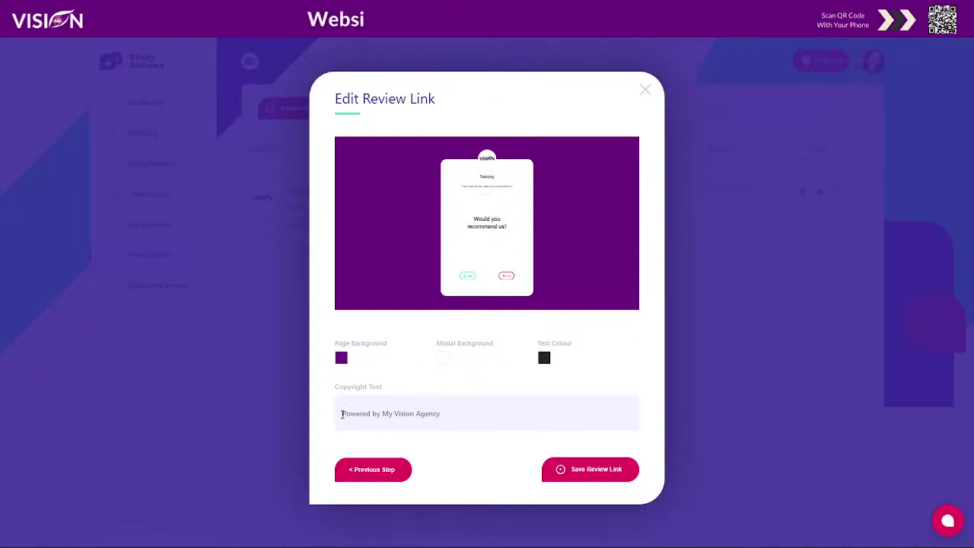
Step: Review the review link's copyright text by highlighting it, and clear the highlight
{"action": "left_click_drag", "start_coordinate": [359, 416], "coordinate": [448, 413]}
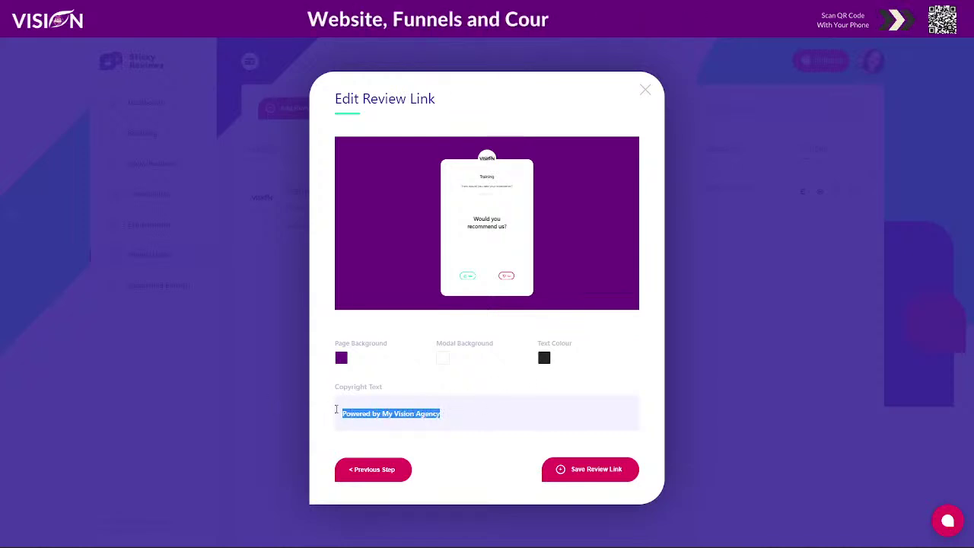
{"action": "left_click", "coordinate": [462, 288]}
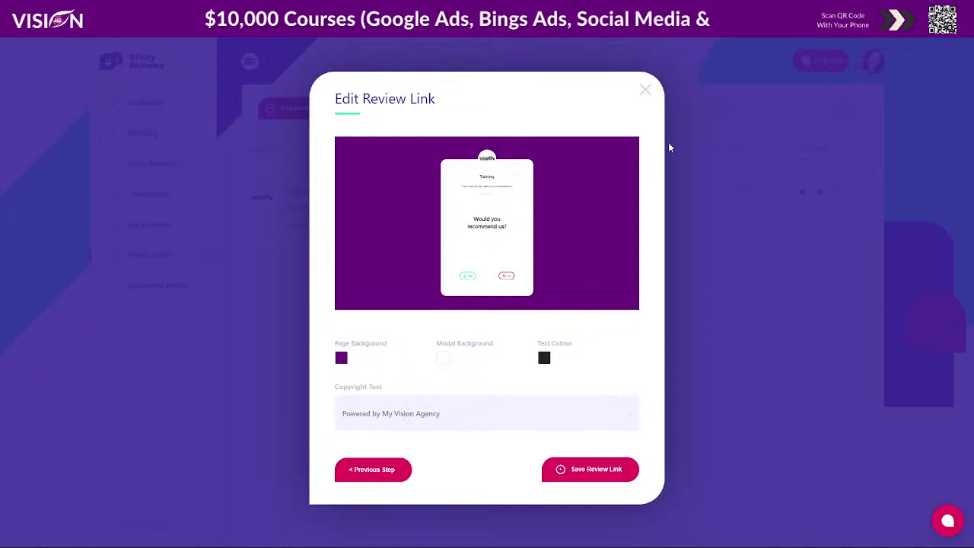
Step: Close the review link editor without saving and copy the Training review link to the clipboard
{"action": "left_click", "coordinate": [645, 90]}
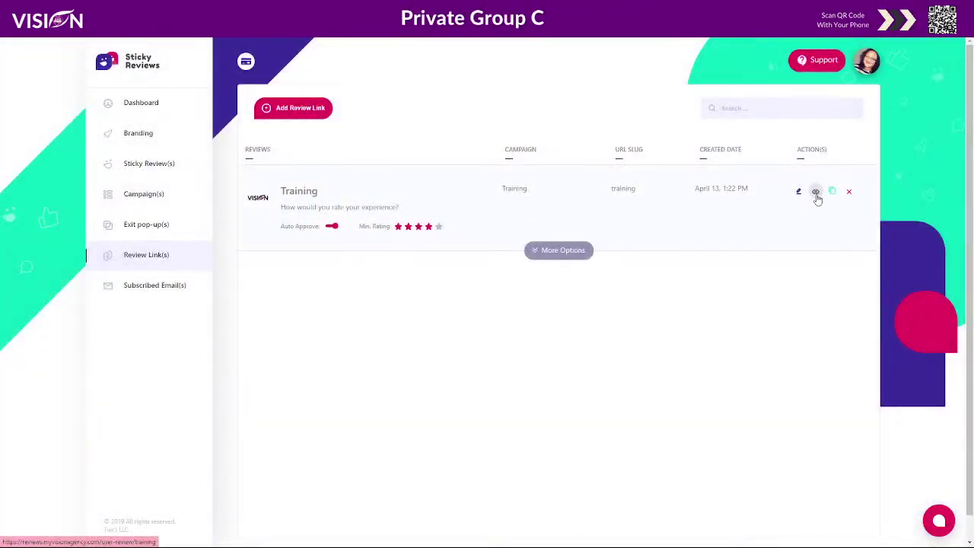
{"action": "left_click", "coordinate": [832, 191]}
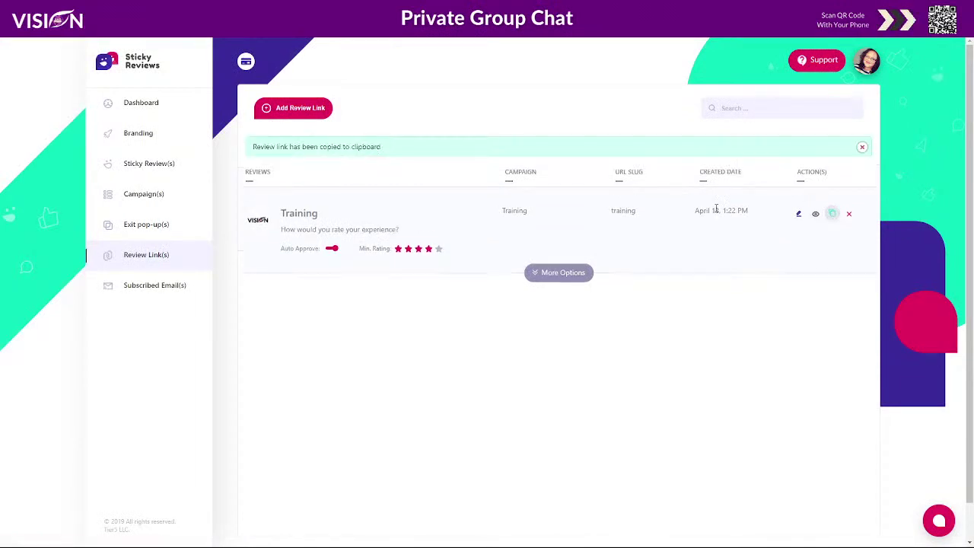
{"action": "left_click", "coordinate": [535, 274]}
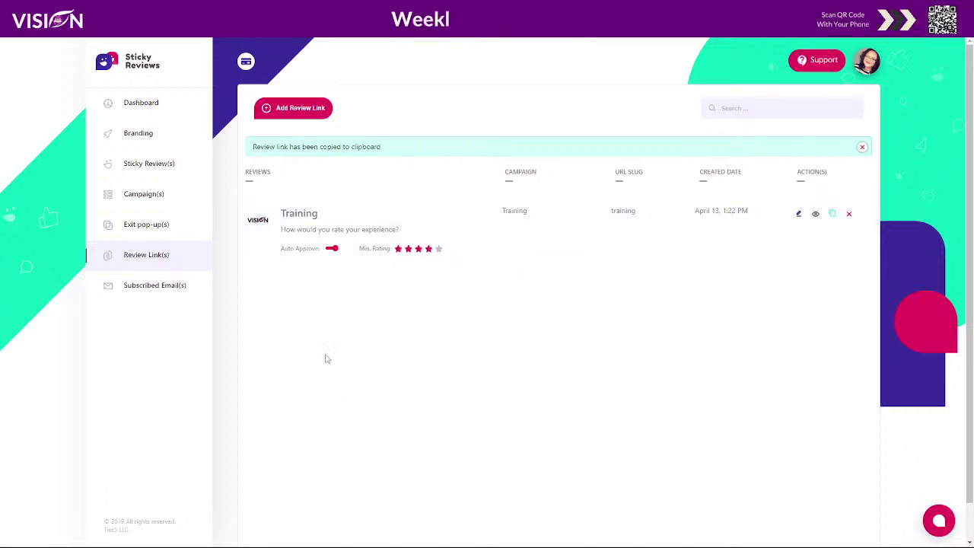
Step: Check the subscribed emails list and the Training exit pop-up's email field and CTA settings, closing its editor without changes and returning to the emails
{"action": "left_click", "coordinate": [161, 292]}
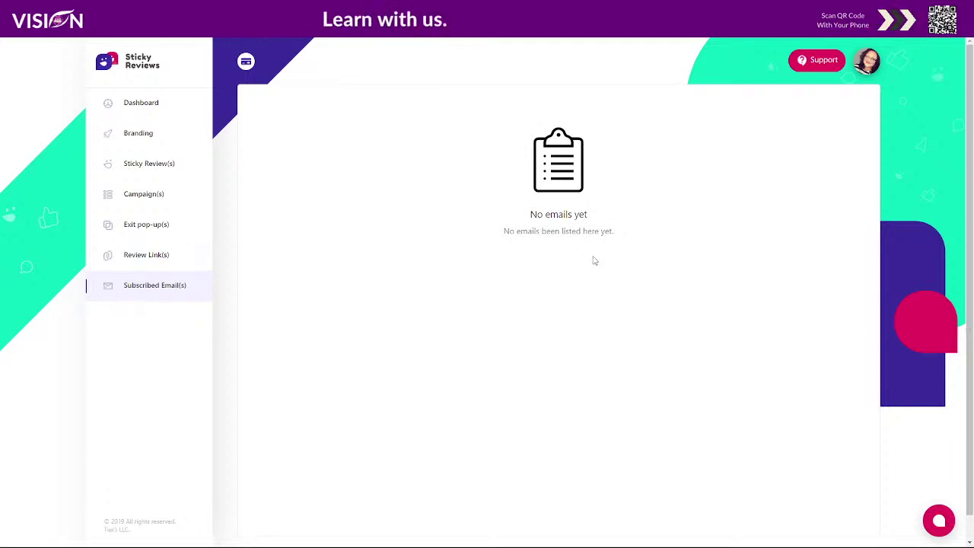
{"action": "left_click", "coordinate": [153, 226]}
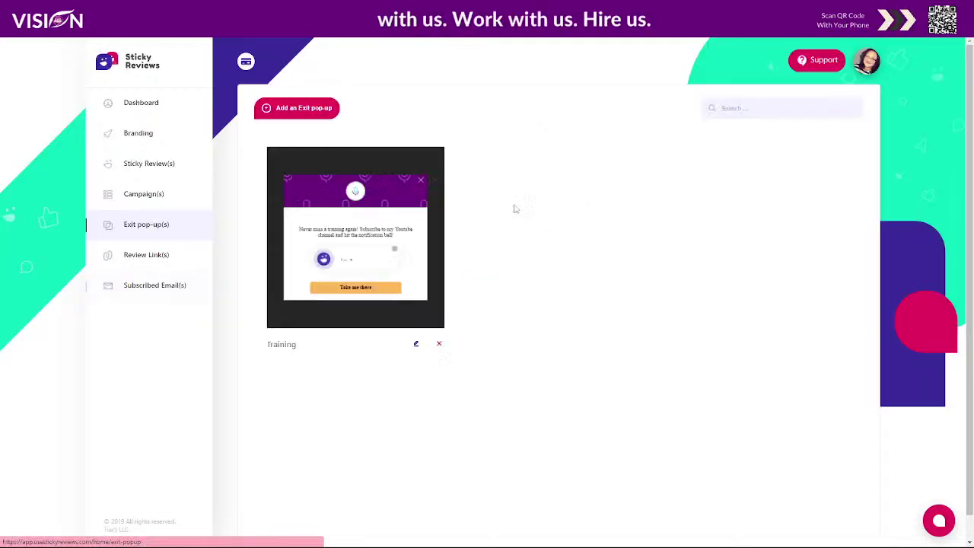
{"action": "left_click", "coordinate": [418, 347]}
{"action": "scroll", "coordinate": [598, 300], "scroll_direction": "down", "scroll_amount": 3}
{"action": "scroll", "coordinate": [533, 221], "scroll_direction": "up", "scroll_amount": 3}
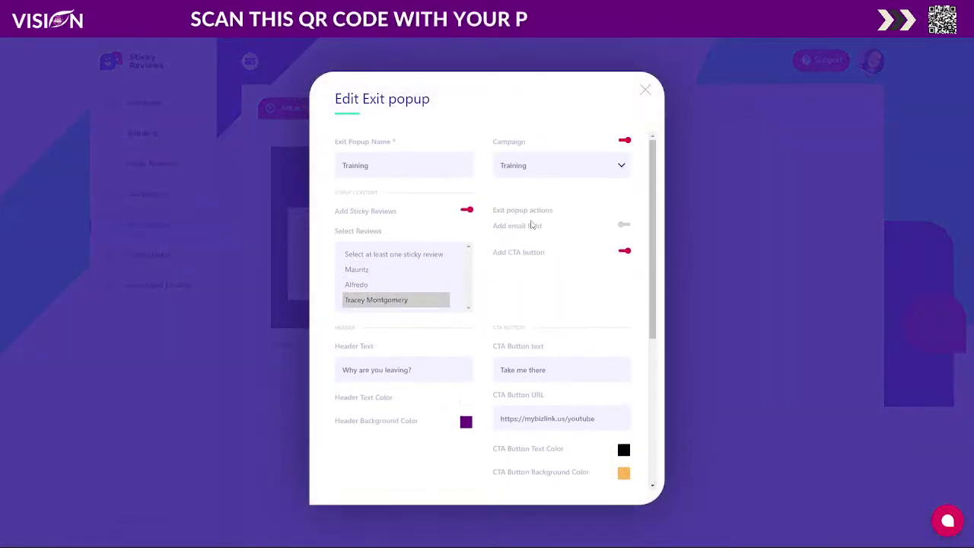
{"action": "scroll", "coordinate": [610, 224], "scroll_direction": "down", "scroll_amount": 3}
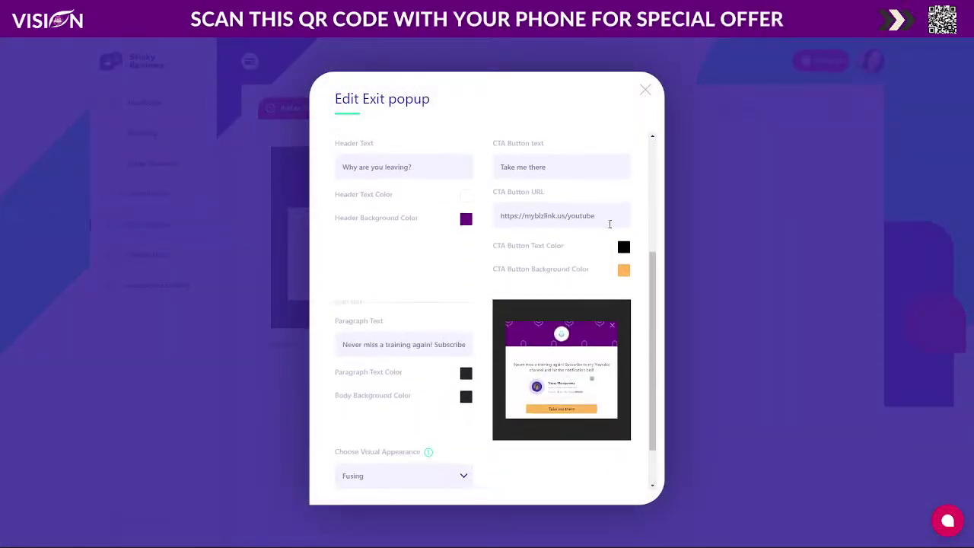
{"action": "left_click", "coordinate": [646, 93]}
{"action": "left_click", "coordinate": [126, 283]}
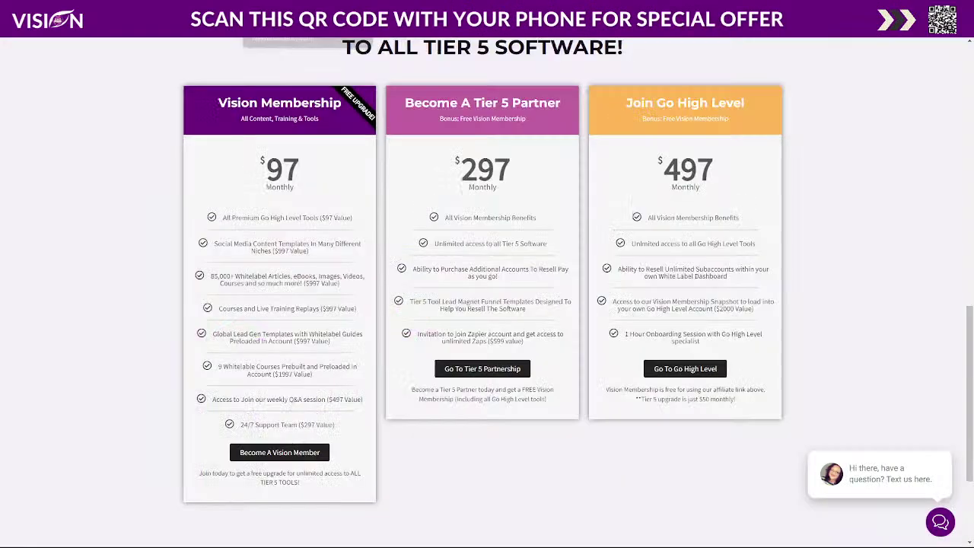
{"action": "scroll", "coordinate": [854, 242], "scroll_direction": "down", "scroll_amount": 10}
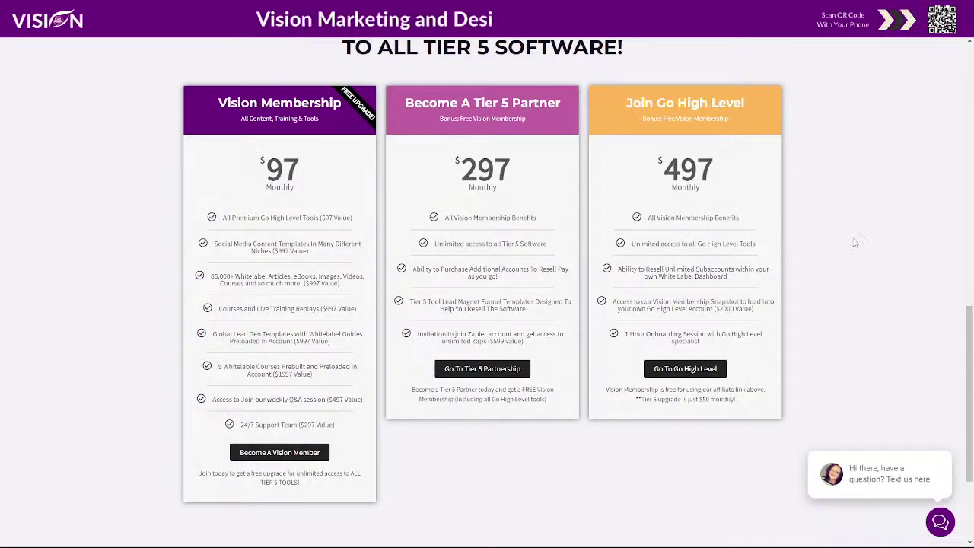